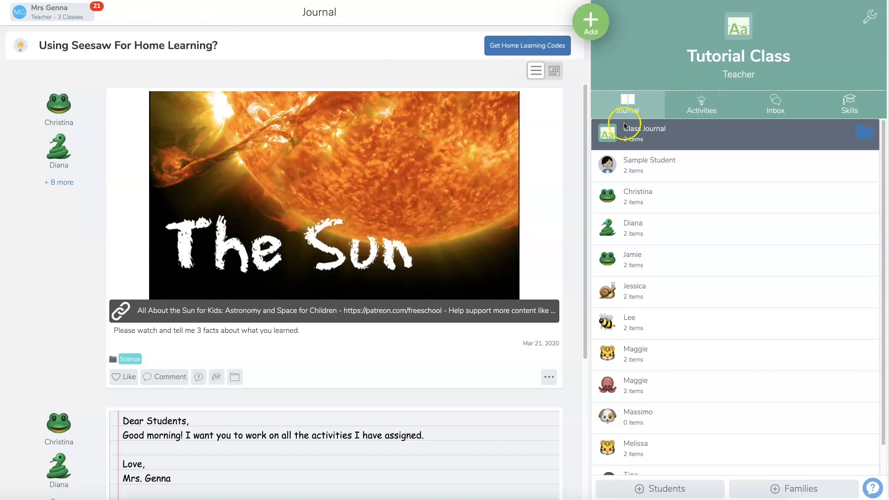
Go from the class's activities to the Activity Library and show the teacher's own library.
click(637, 99)
click(703, 104)
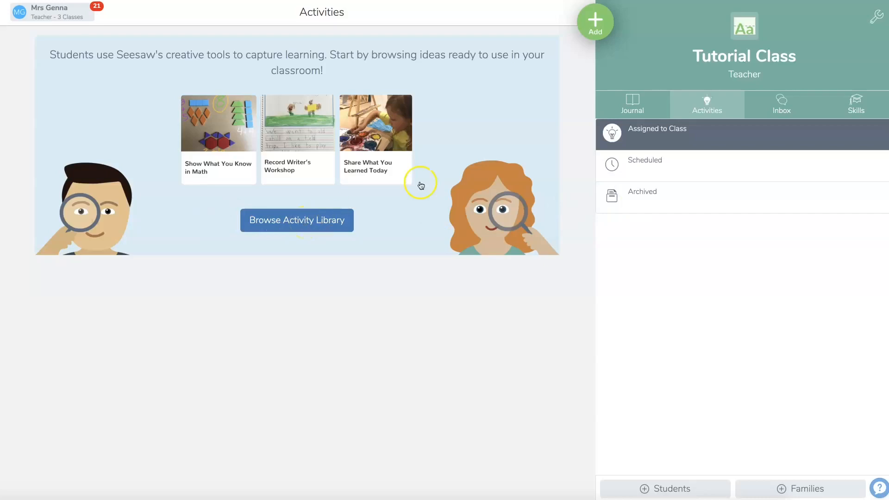
click(655, 160)
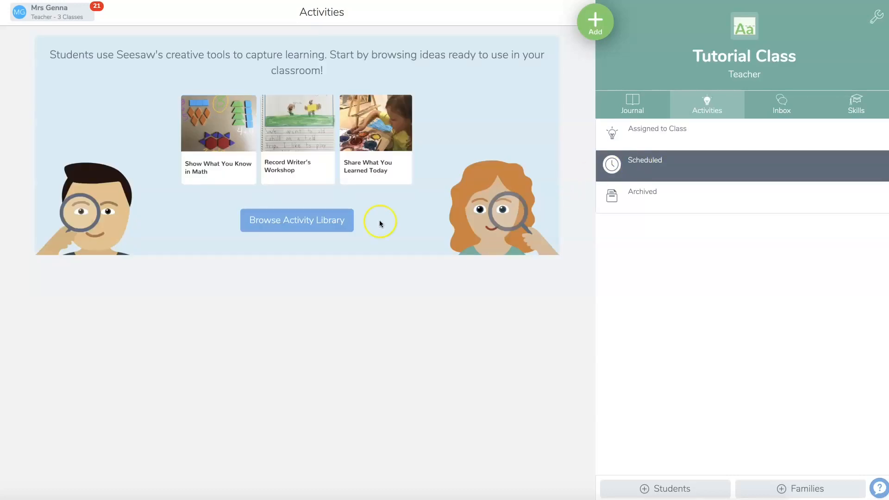
click(334, 229)
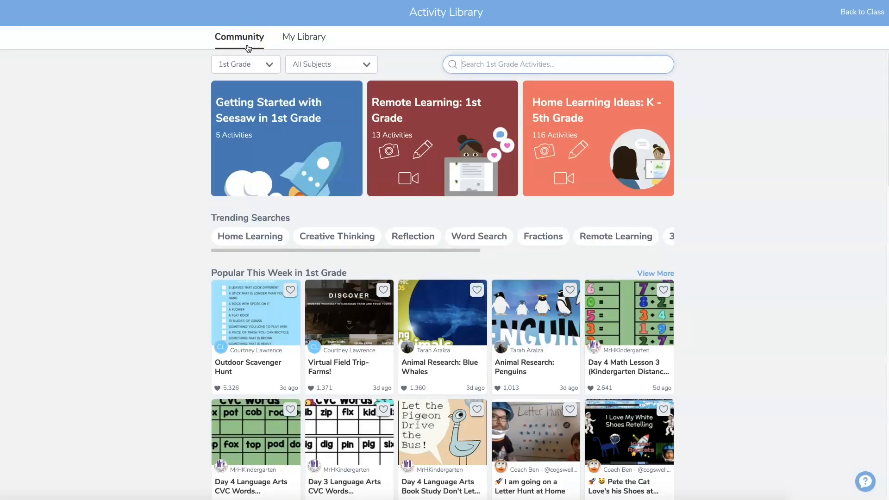
click(306, 37)
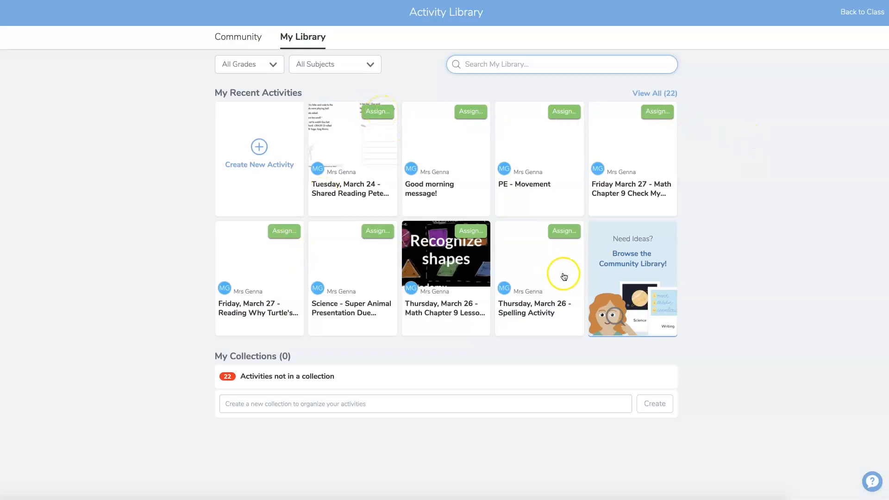
Start assigning "Thursday, March 26 - Spelling Activity" and select Tutorial Class as the receiving class.
click(561, 231)
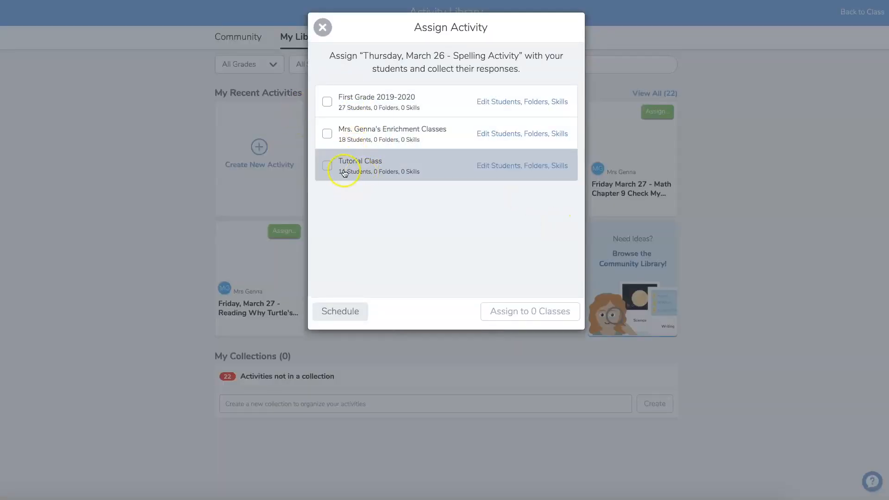
click(328, 172)
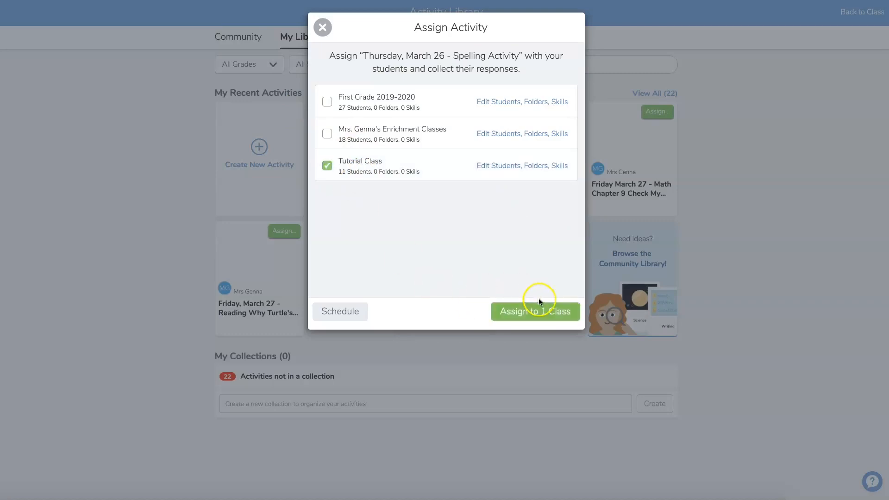
click(544, 315)
Schedule the spelling activity for a specific date and time, with the date set to Mar 24.
click(351, 311)
click(329, 109)
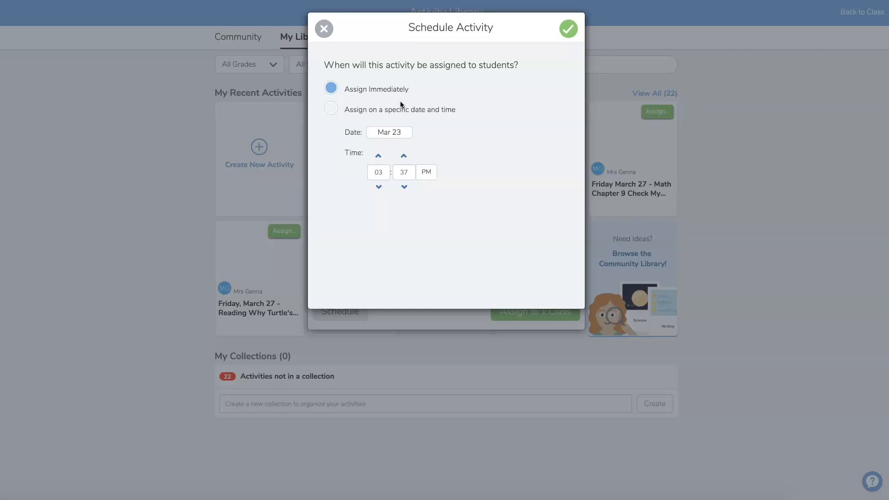
click(360, 124)
click(331, 108)
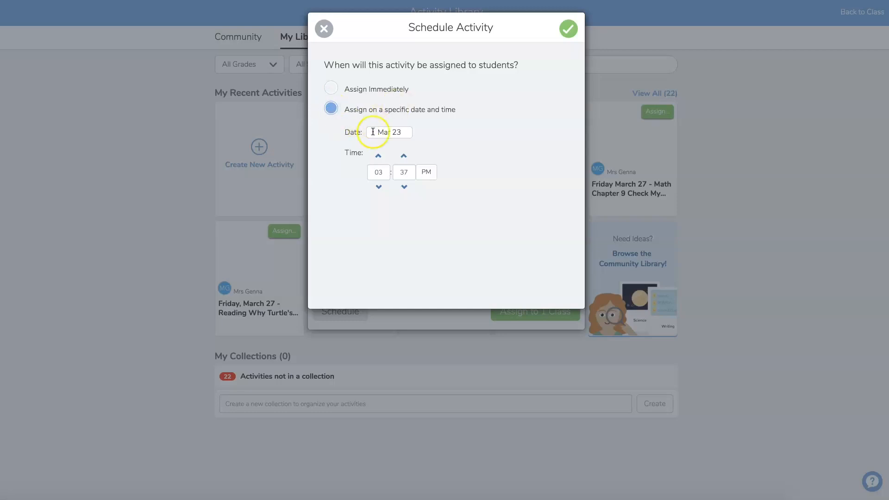
click(397, 133)
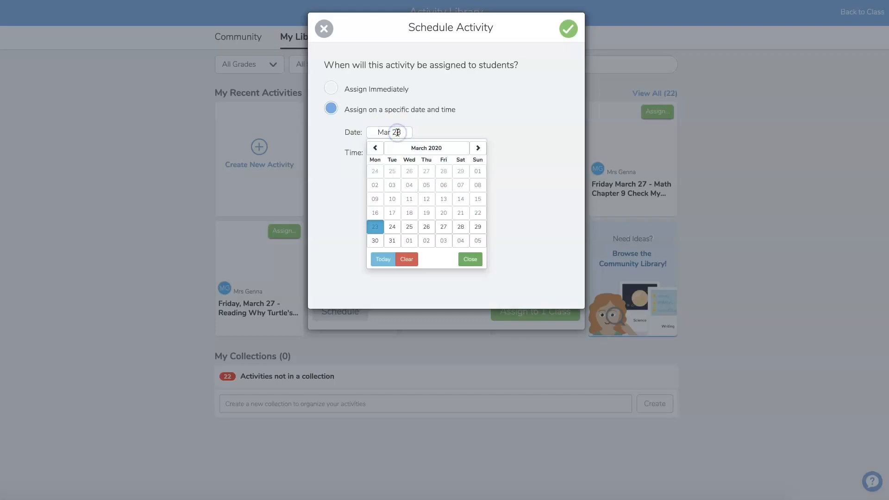
click(395, 222)
Set the assignment time to 08:00 AM, then assign the spelling activity on that schedule.
click(377, 172)
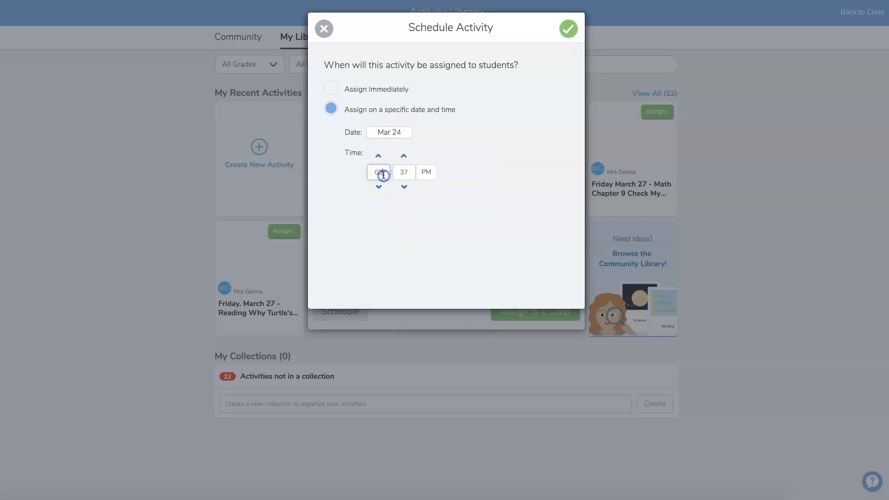
text(8)
click(393, 172)
text(00)
click(426, 173)
click(570, 29)
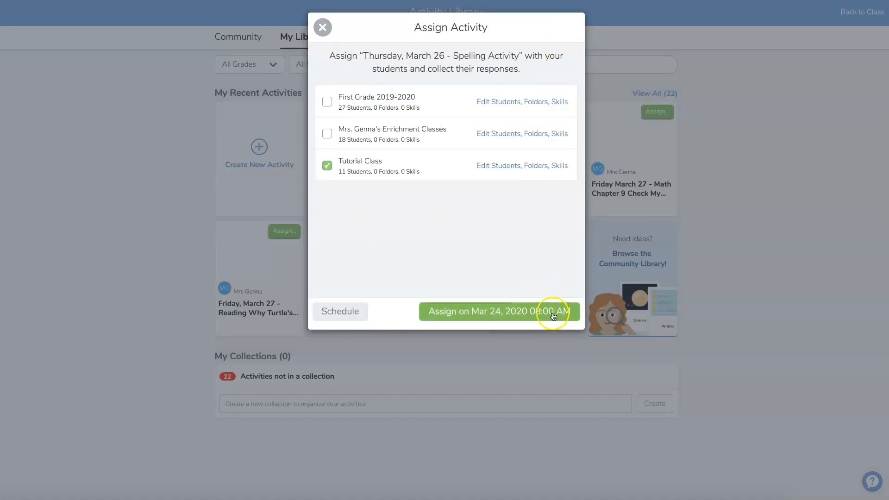
click(474, 311)
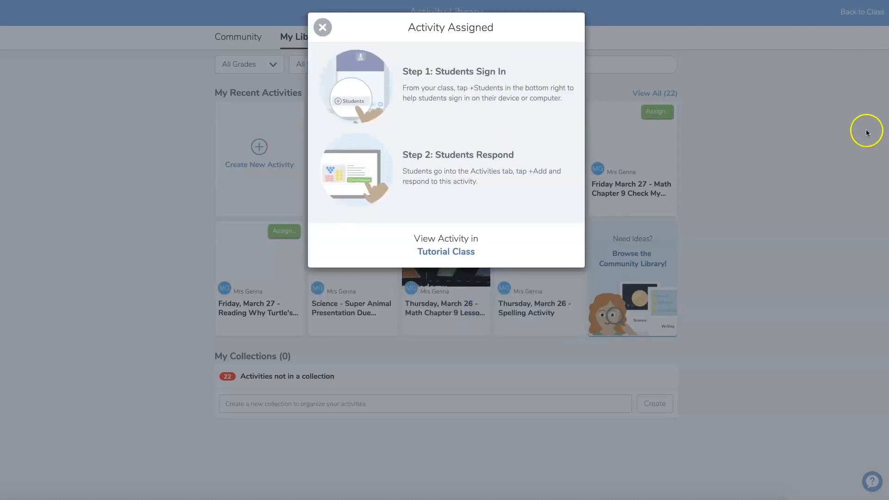
click(322, 27)
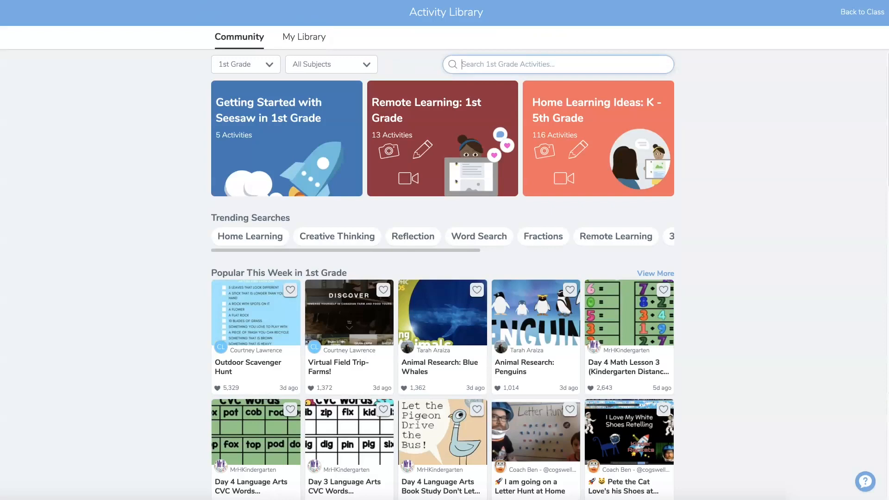
Return to the class and view its scheduled activities.
click(869, 17)
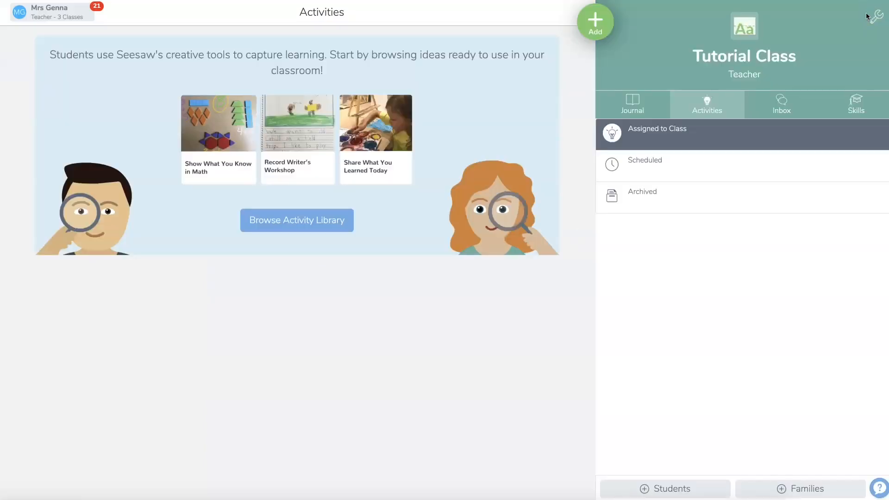
click(650, 182)
click(654, 165)
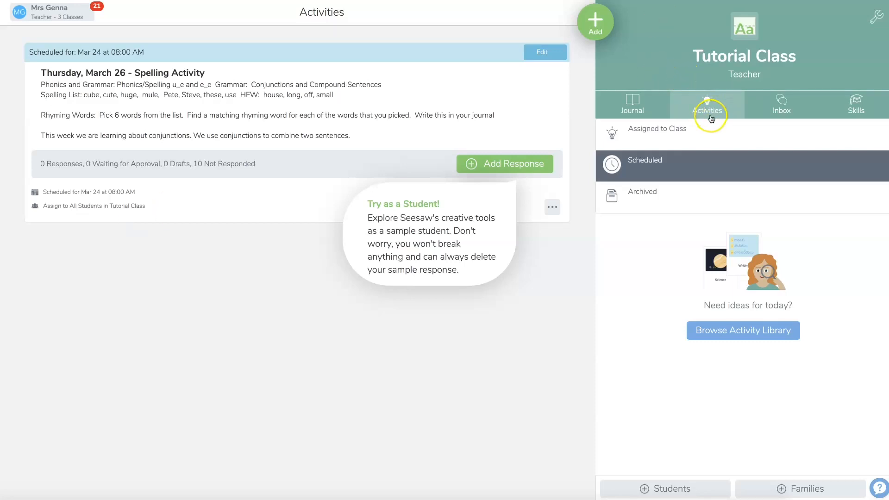
Create a new activity to assign and name it "Tuesday March 24 - Shared Reading Pete Saves the Day".
click(604, 31)
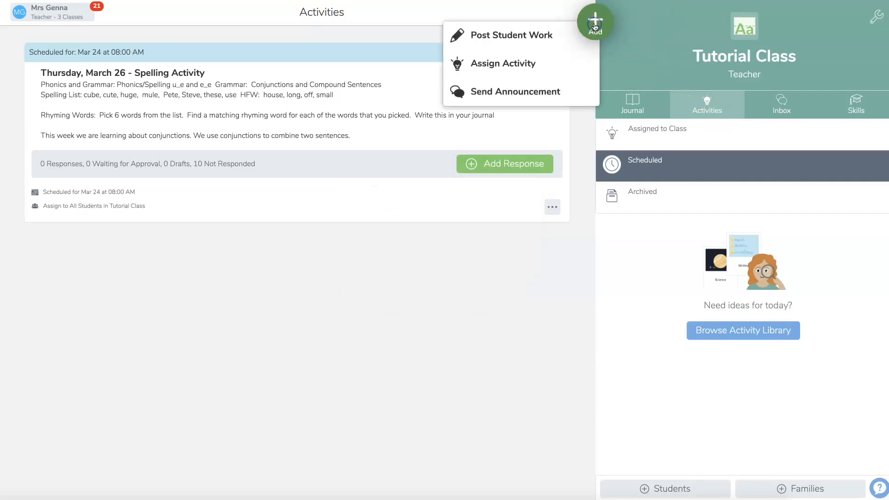
click(518, 65)
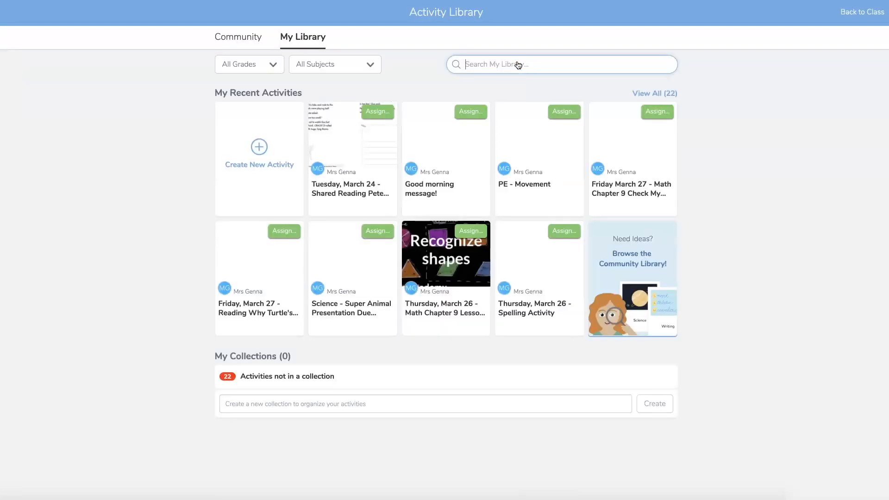
click(513, 61)
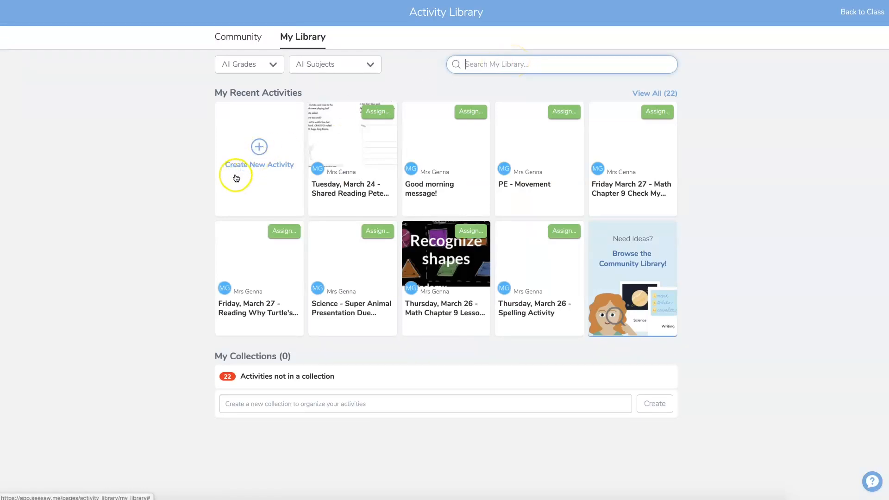
click(271, 159)
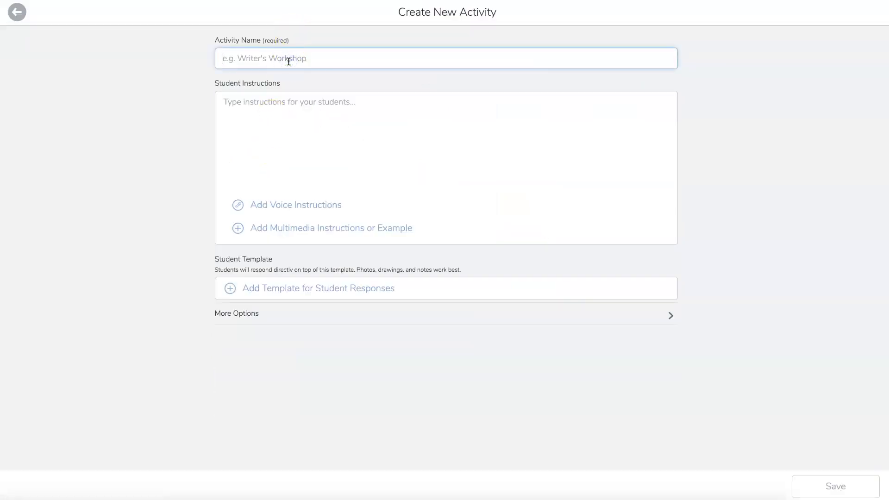
text(Tuesday)
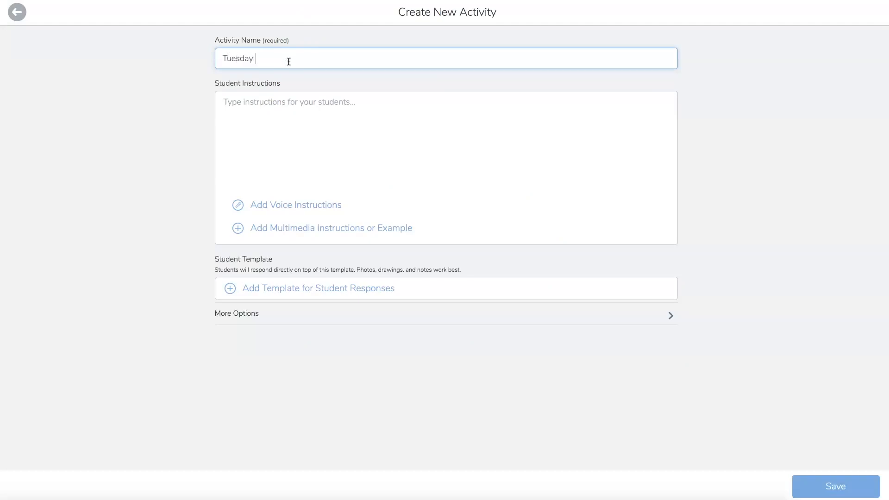
text( March 24 - Shared Reading Pete Saves the Day)
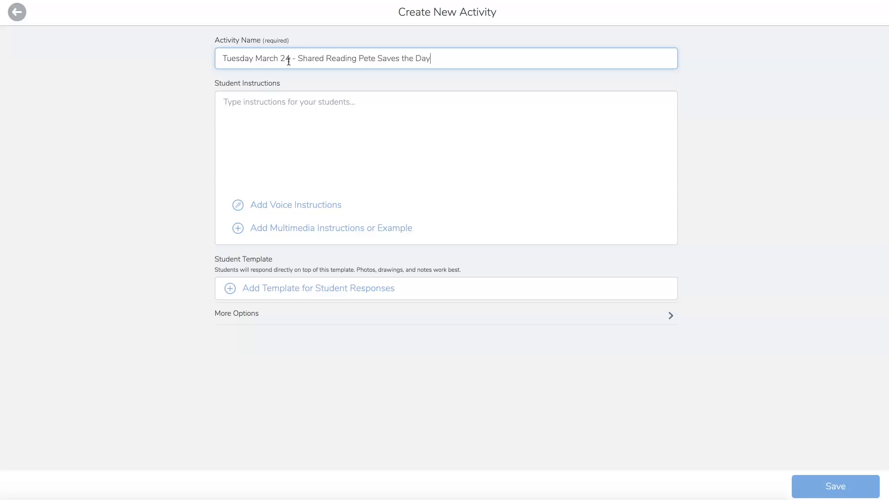
Begin the student instructions with "Read the story. Then circle unfamiliar words with the pen tools. Use the".
click(306, 101)
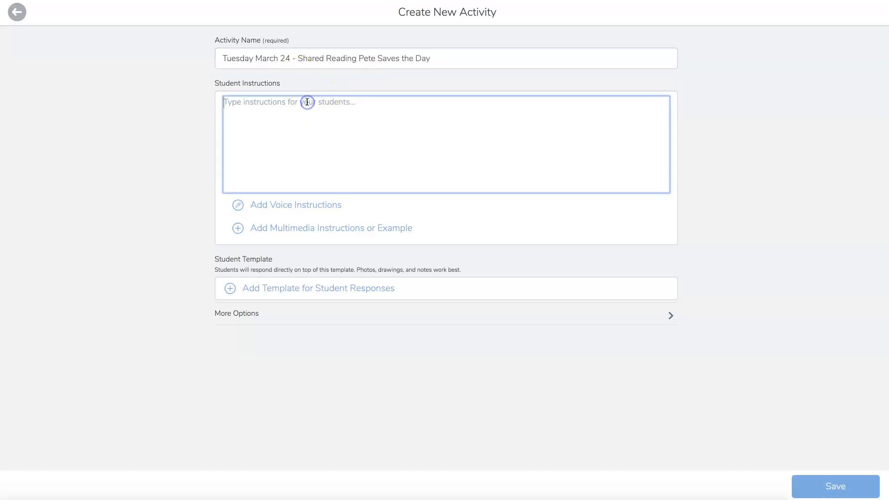
text(Rea)
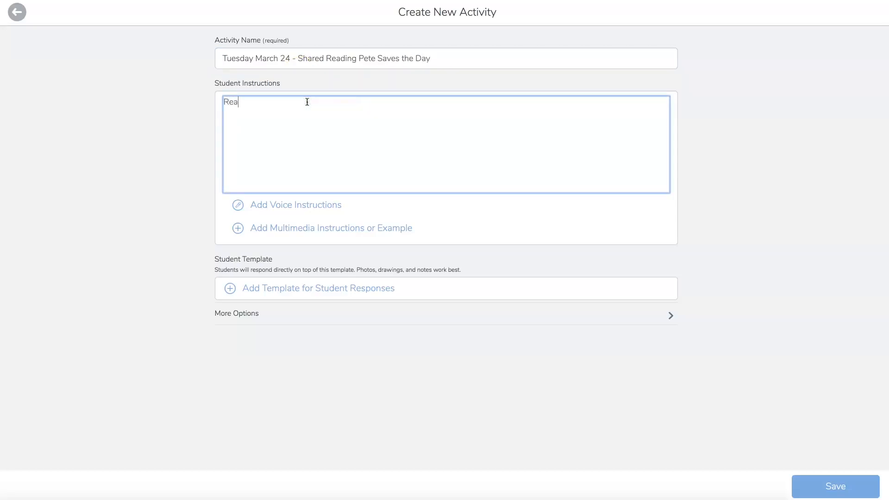
text(d the story.  Then circle unfamiliar wor)
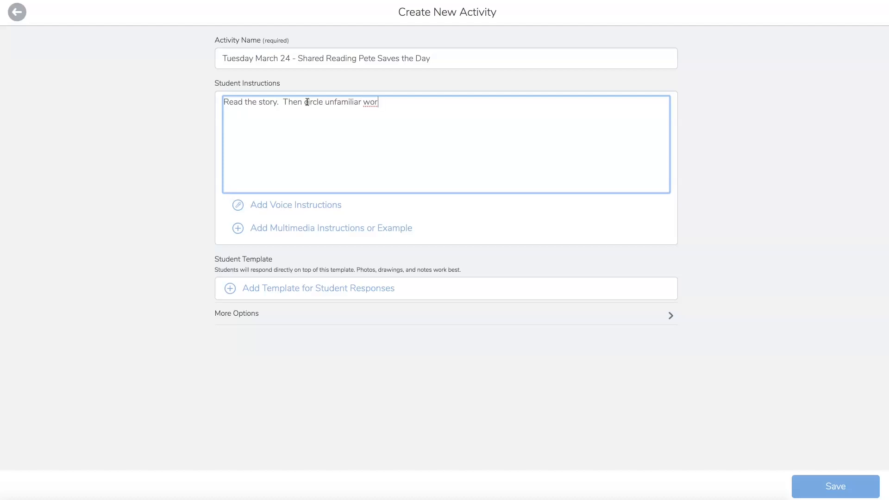
text(ds with the pen tools.  Use the)
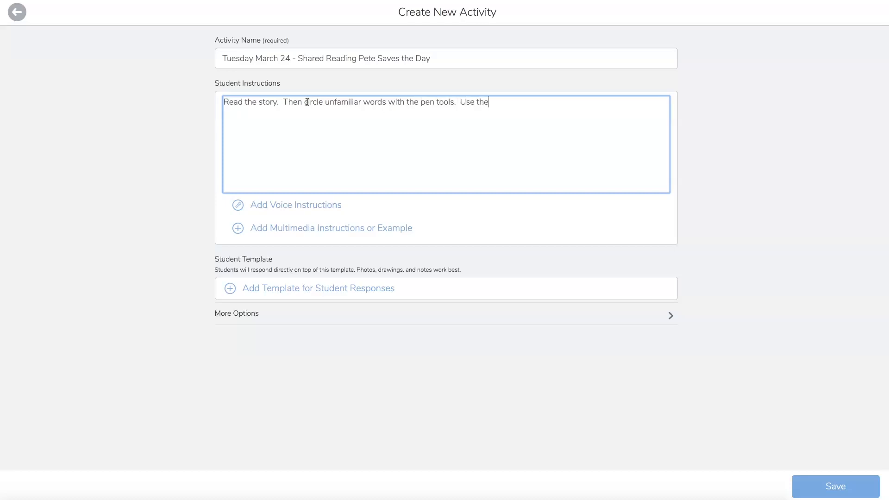
Complete the student instructions with "text box to tell What the boys learned? How did they make a mistake?".
text( text box to tell What the boys lea)
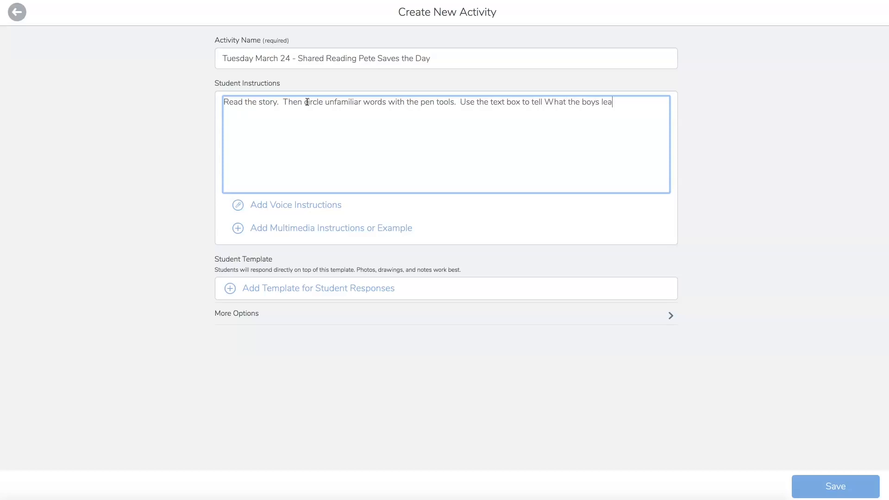
text(rned?  How did they make a)
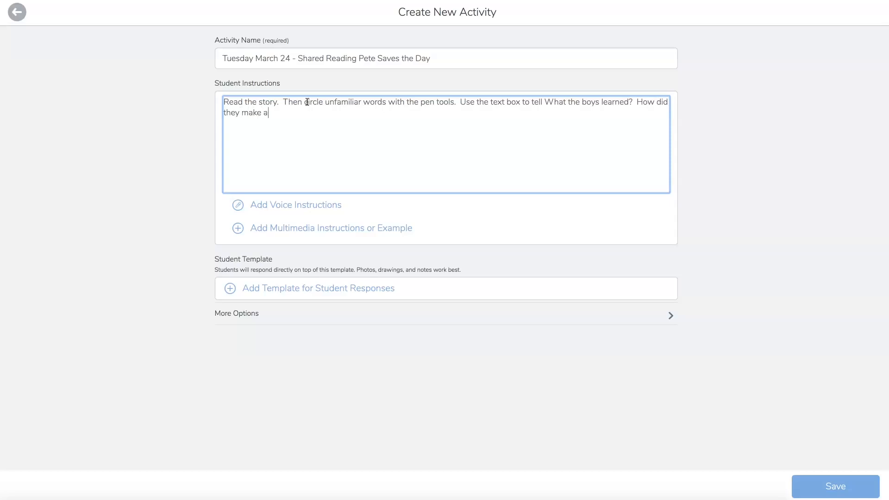
text( mistake?)
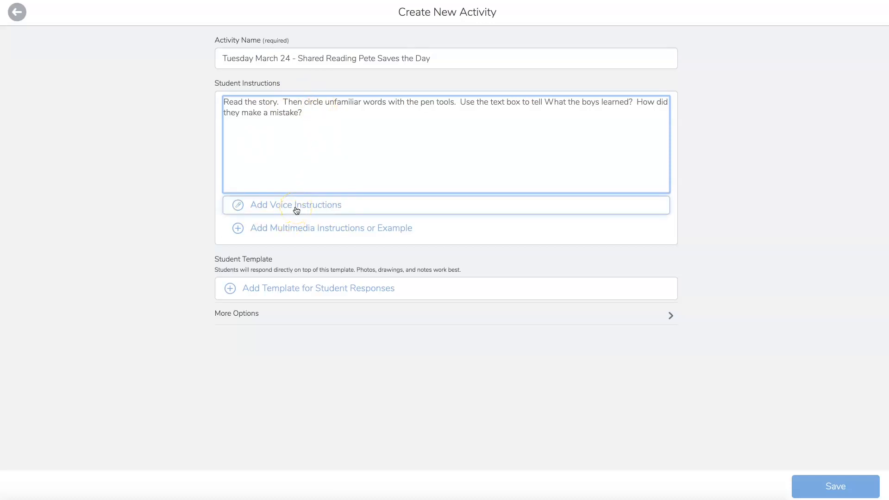
Upload the "Pete Saves the Day" page image as the template for student responses and save the activity.
click(299, 228)
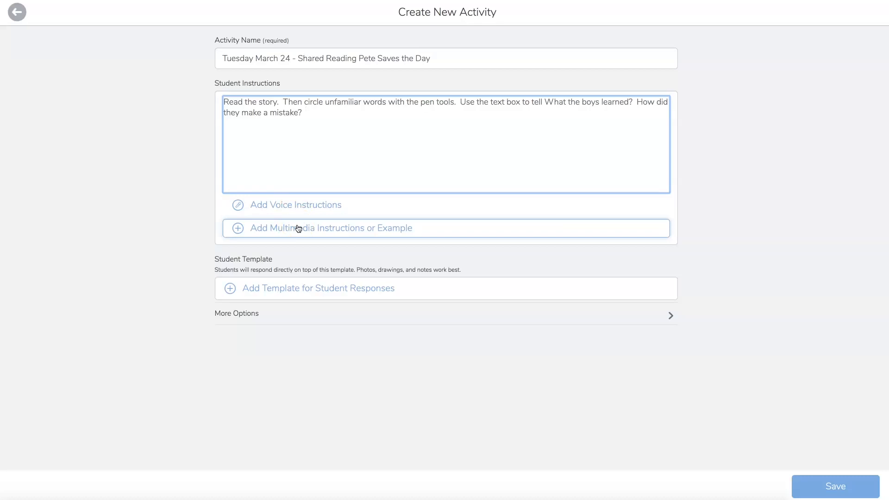
click(320, 289)
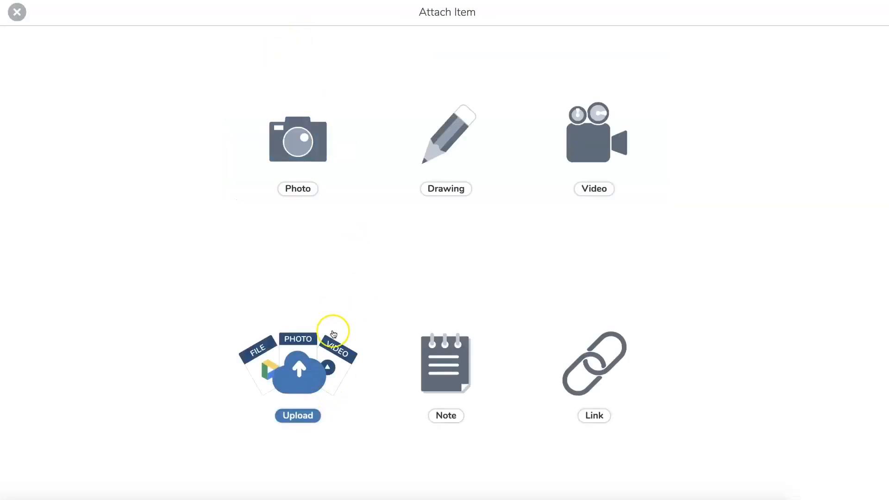
click(311, 352)
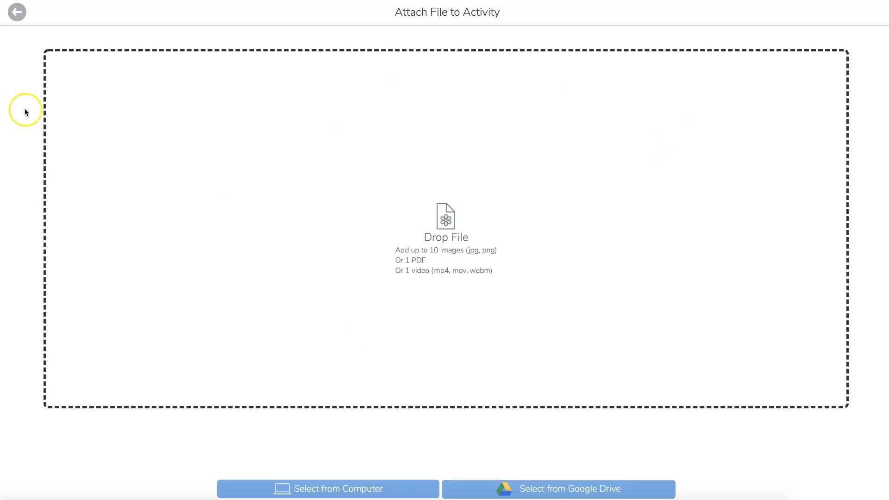
drag(0, 176, 382, 168)
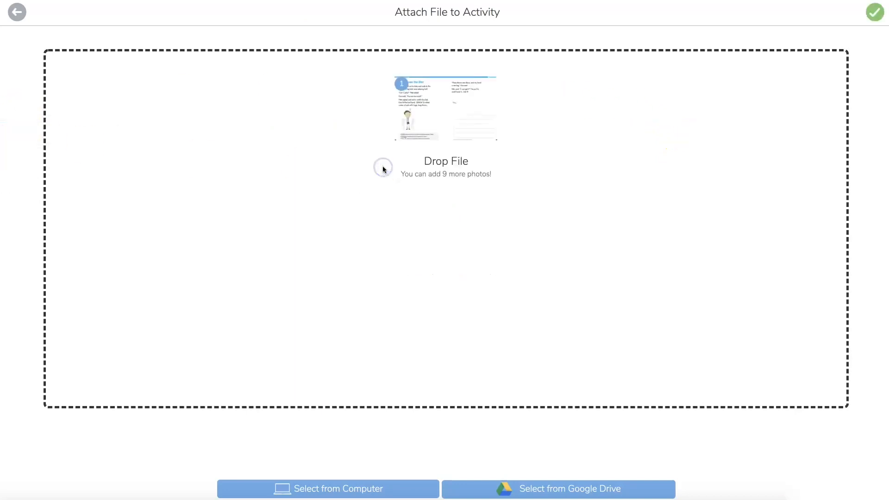
click(876, 16)
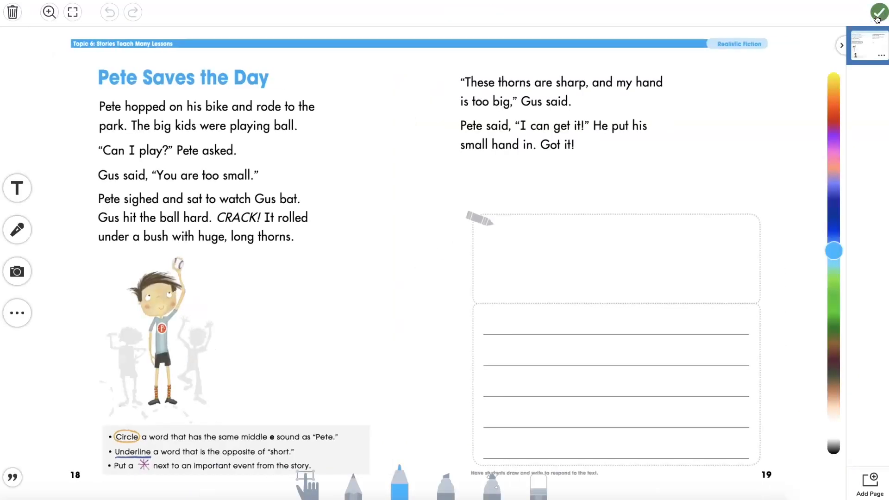
click(876, 18)
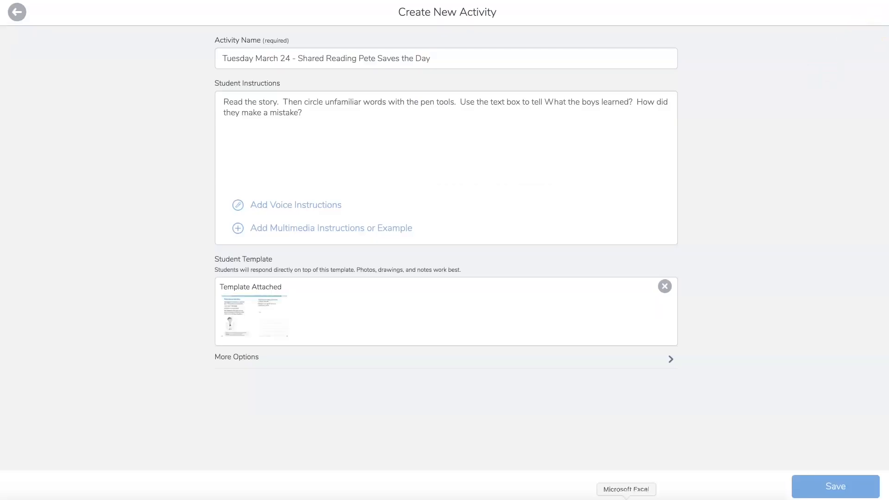
click(841, 490)
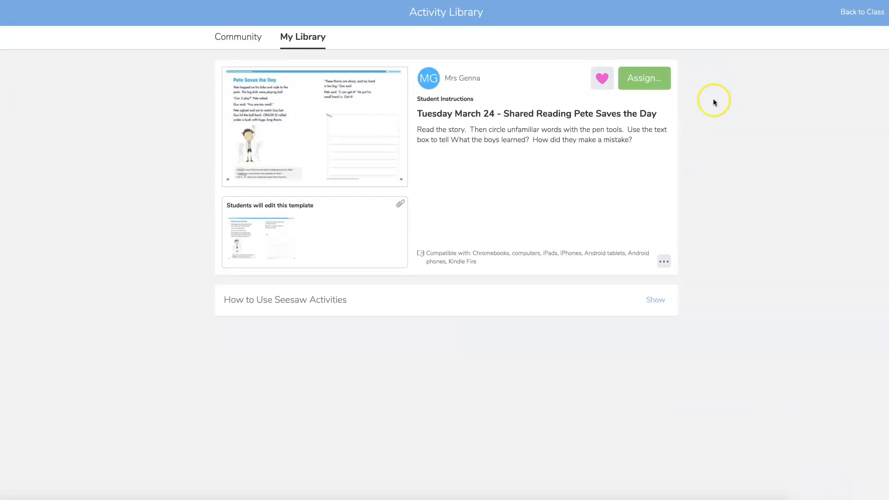
Choose Tutorial Class for the Pete Saves the Day activity and schedule its assignment date as Mar 24.
click(649, 80)
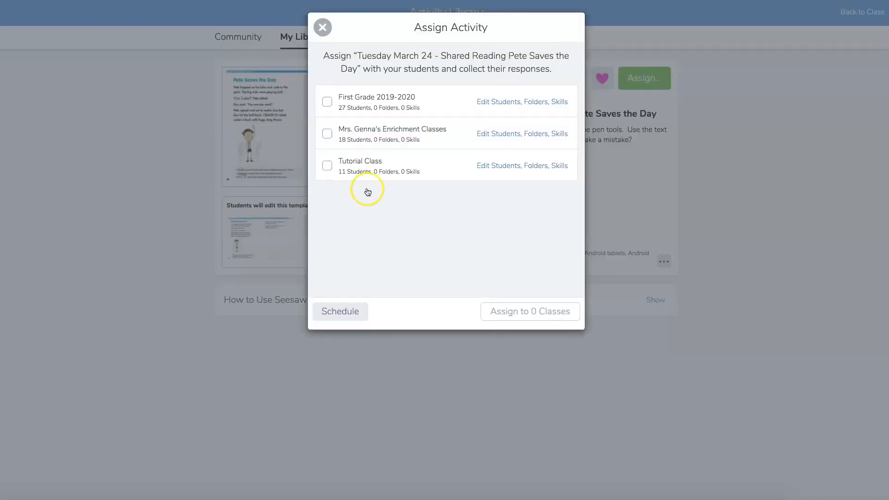
click(326, 167)
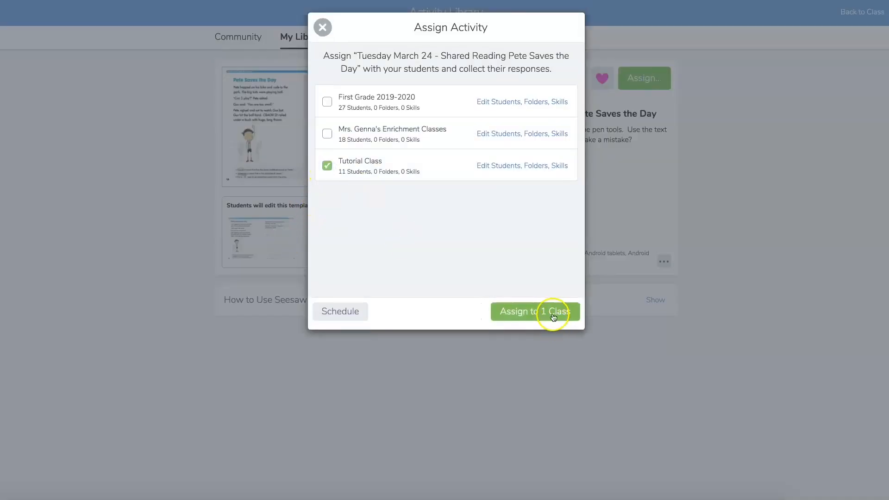
click(350, 317)
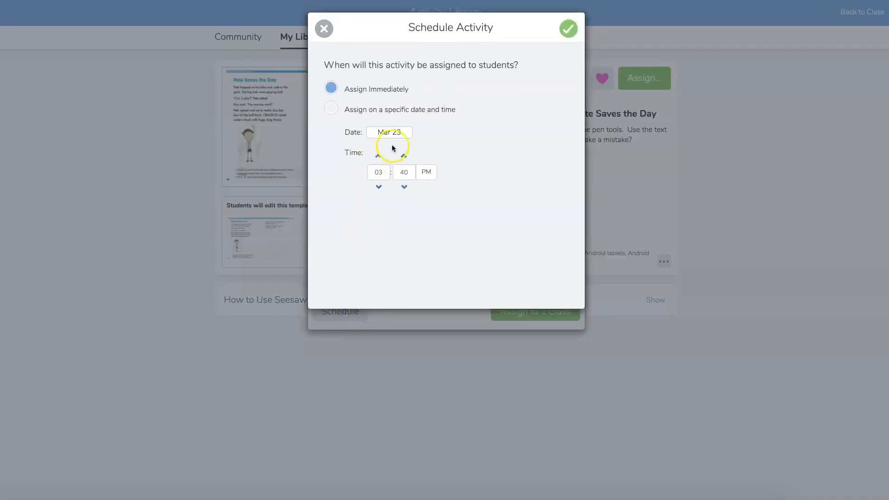
click(412, 132)
click(390, 227)
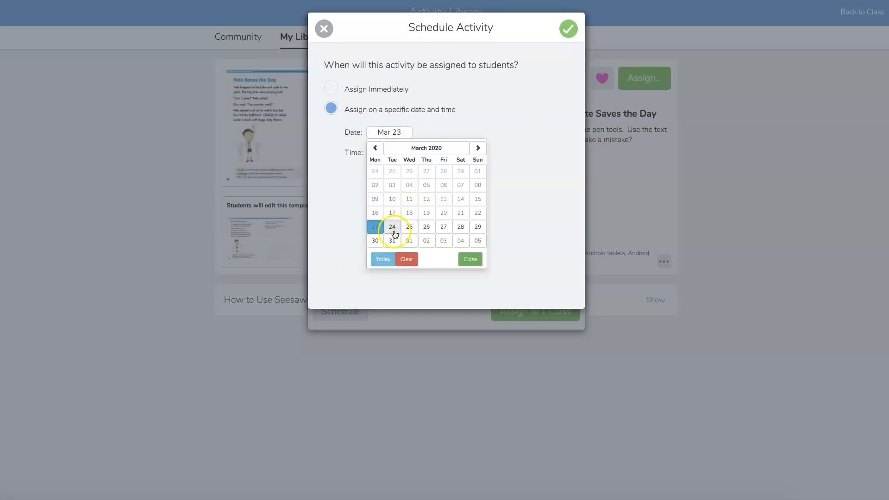
Set the scheduled assignment time to 08:00 AM and accept the schedule.
click(381, 173)
text(8)
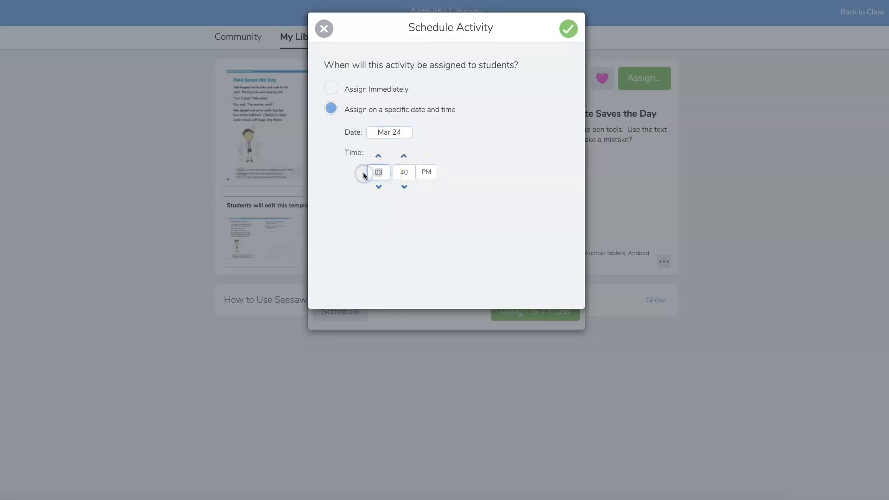
click(406, 186)
click(406, 172)
drag(408, 172, 395, 172)
text(00)
click(427, 171)
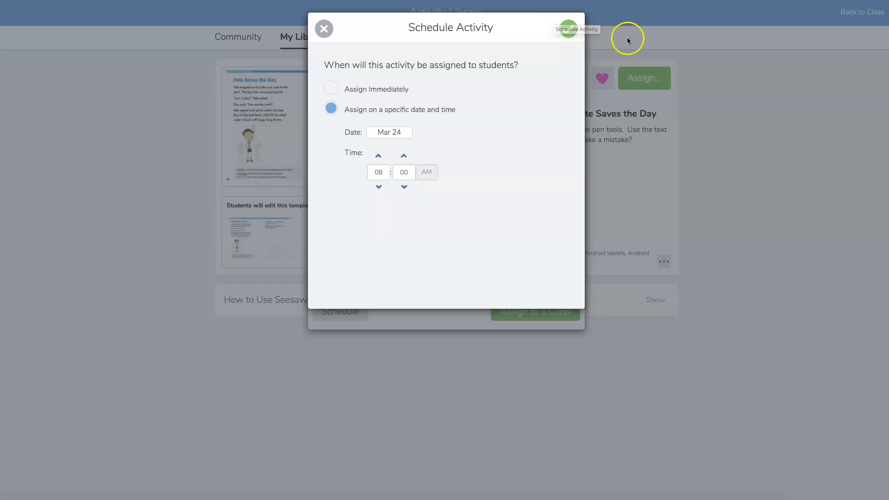
click(569, 29)
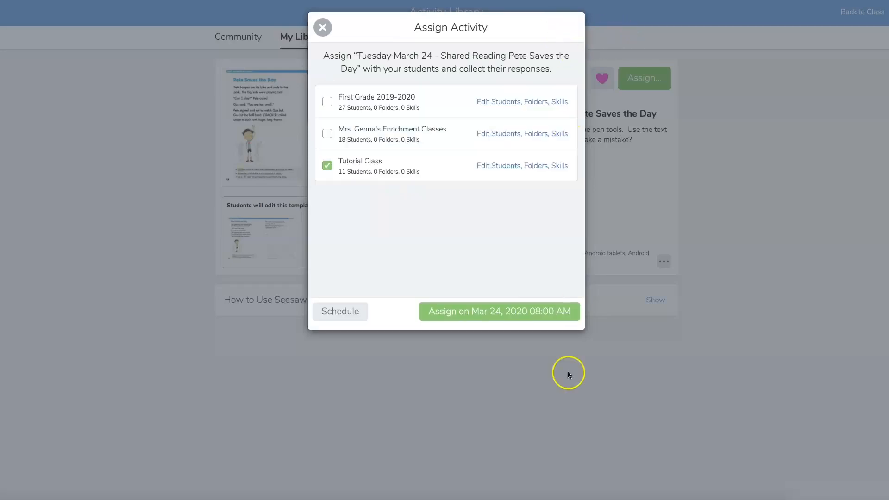
Assign the activity with that schedule, then return to the class and view its scheduled activities.
click(525, 312)
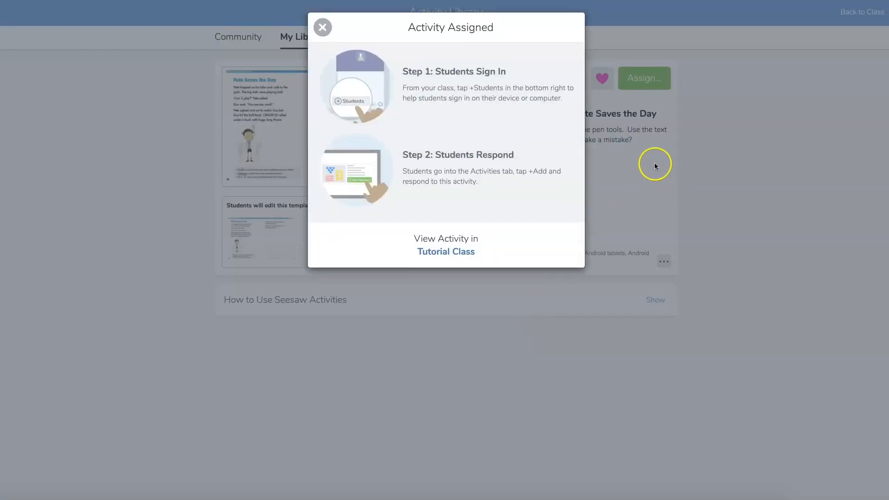
click(323, 27)
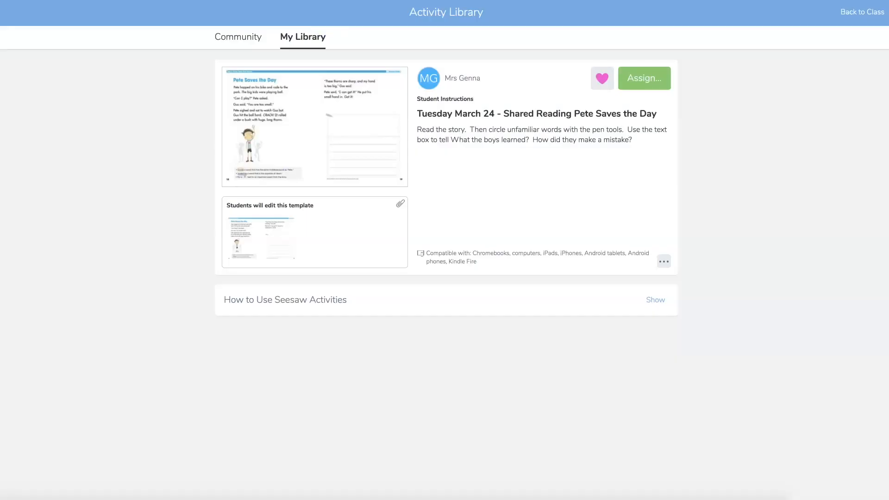
click(864, 13)
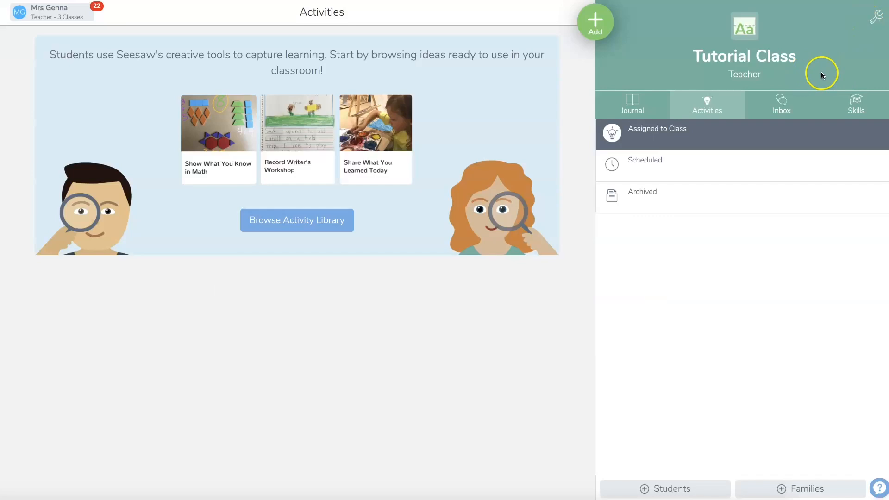
click(683, 166)
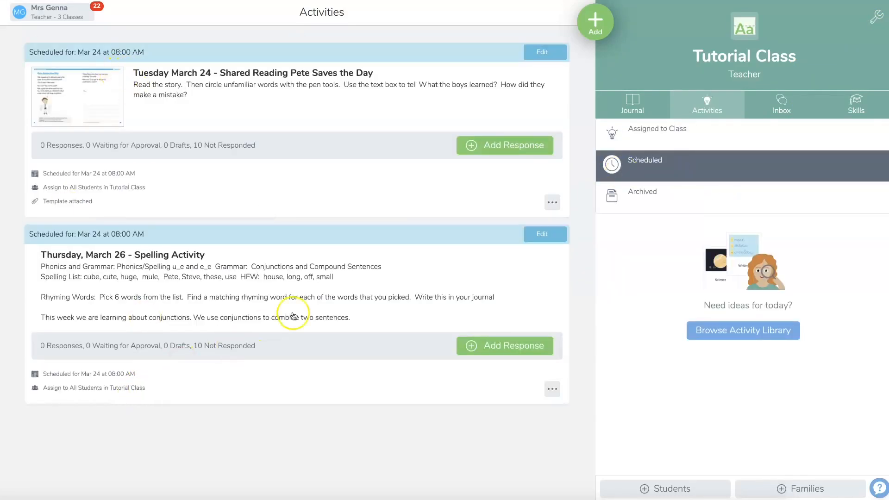
Create another new activity to assign and name it "Tuesday, March 24 - Make a bubble map".
click(593, 24)
click(504, 62)
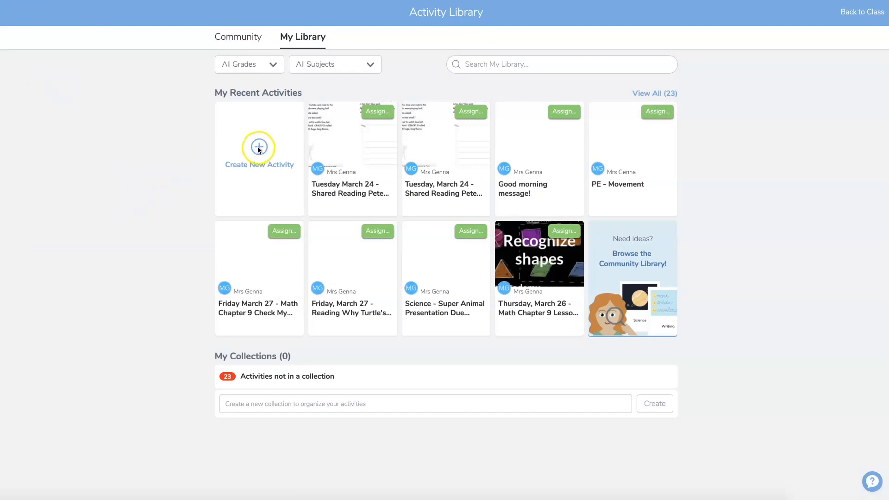
click(259, 149)
click(306, 58)
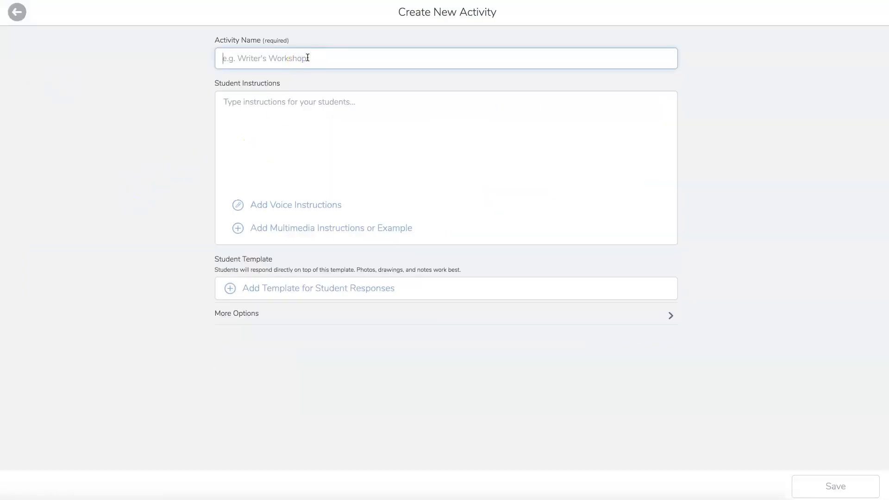
text(Wil)
key(BackSpace)
key(BackSpace)
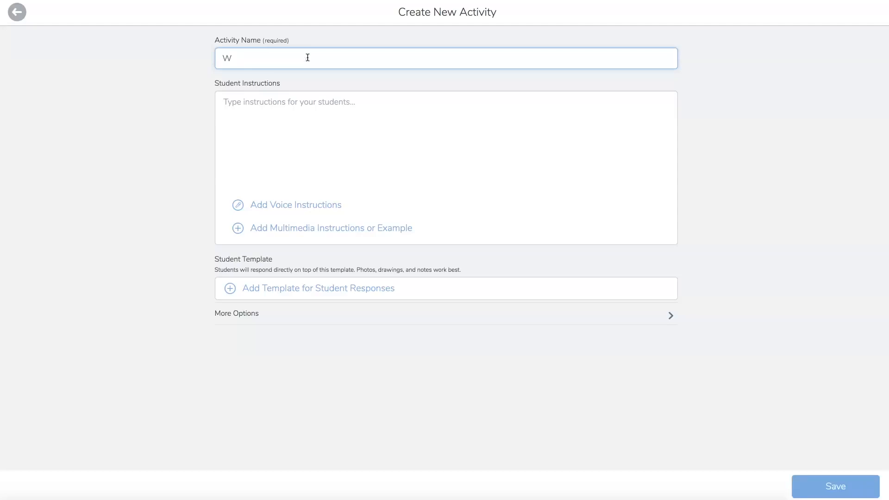
key(BackSpace)
text(Tuesday)
text(, Mar)
text(ch 24)
text( - Write a f)
text(rie)
key(BackSpace)
key(BackSpace)
key(BackSpace)
text(Make a bubble M)
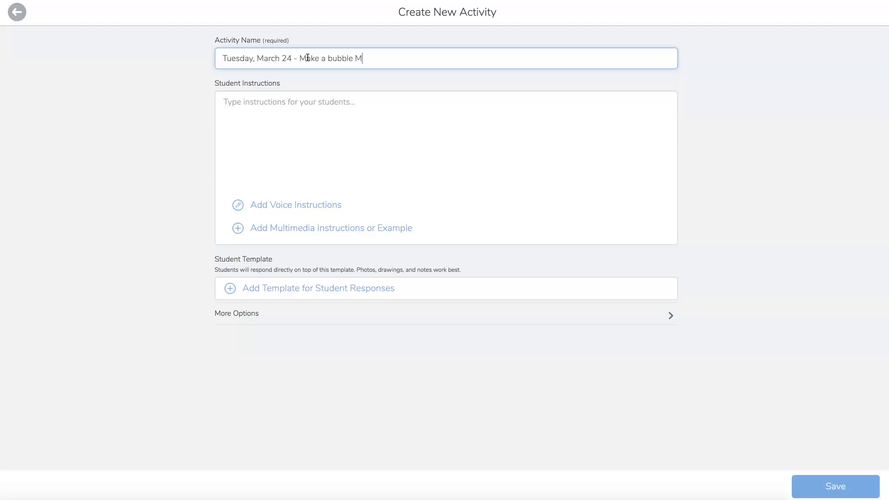
text(ap)
Enter the student instructions "Please watch the video. Make a bubble map for the character Turtle. Describe Turtle.".
click(327, 109)
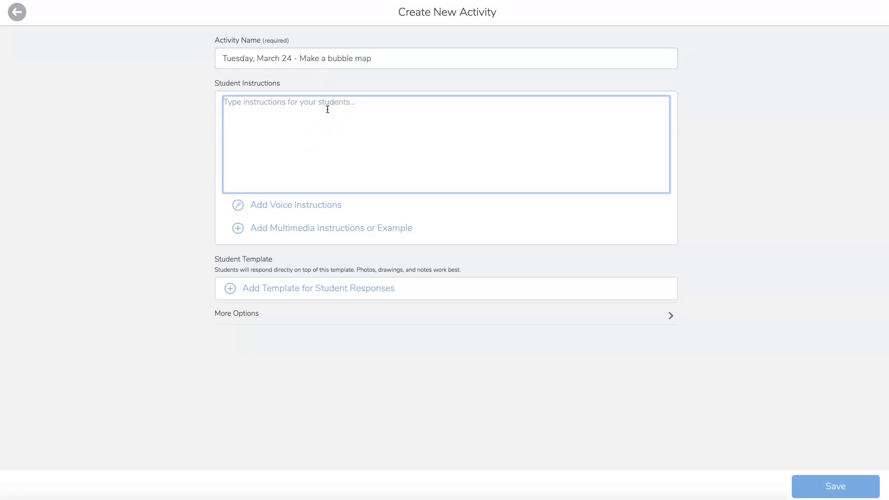
text(Please watc)
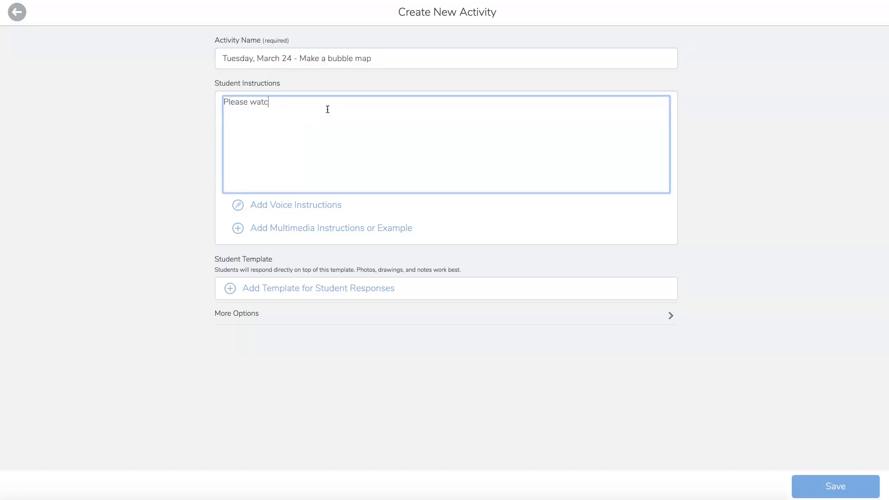
text(h the video.  Make a bubble map for the charac)
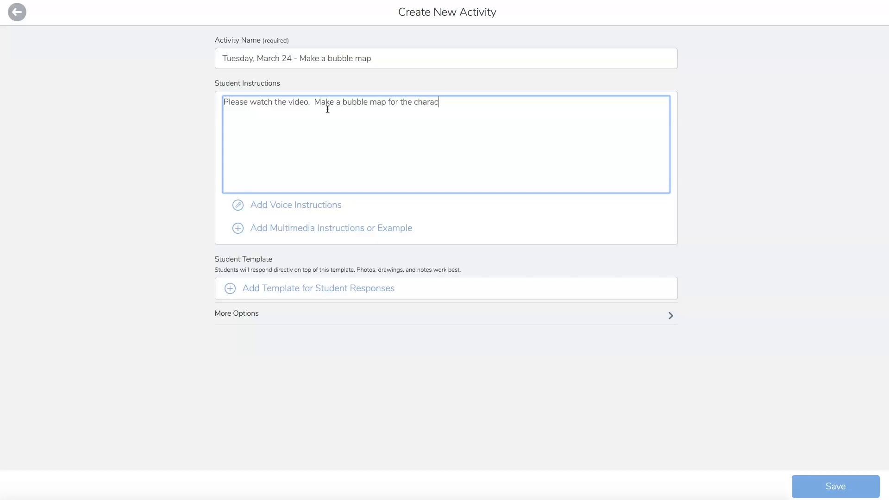
text(ter Turtle.  Describe Turtl)
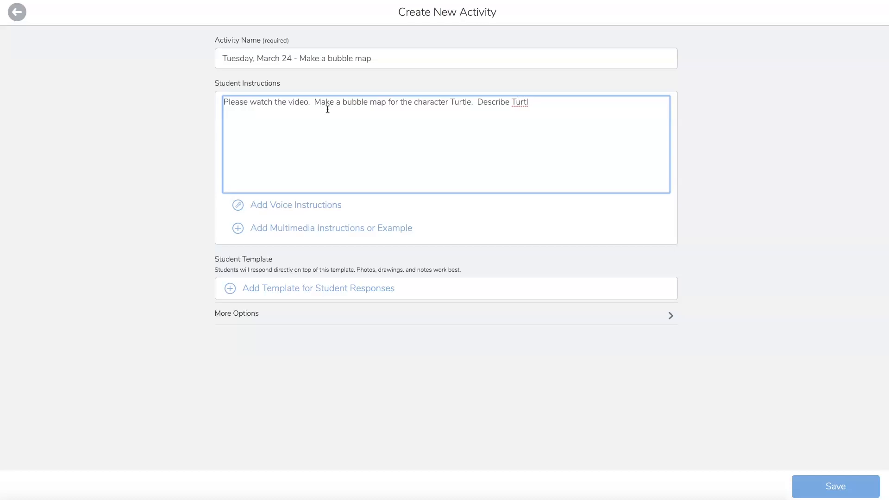
text(e.)
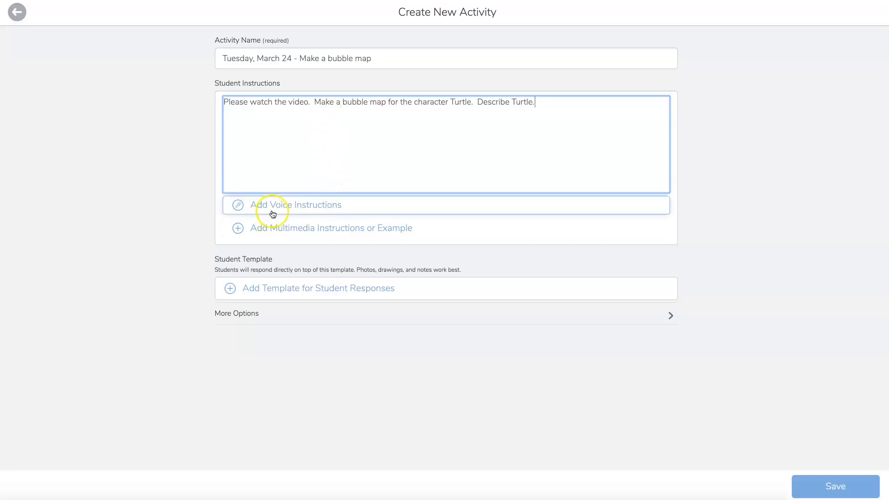
click(305, 233)
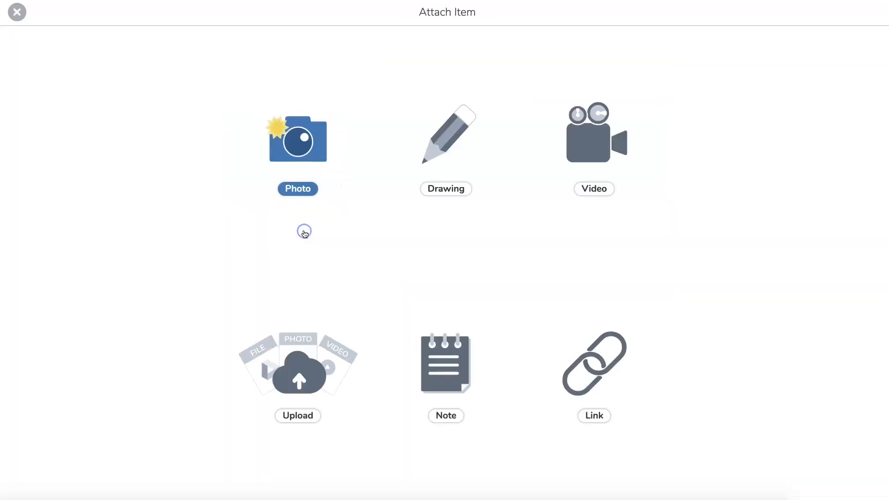
click(603, 376)
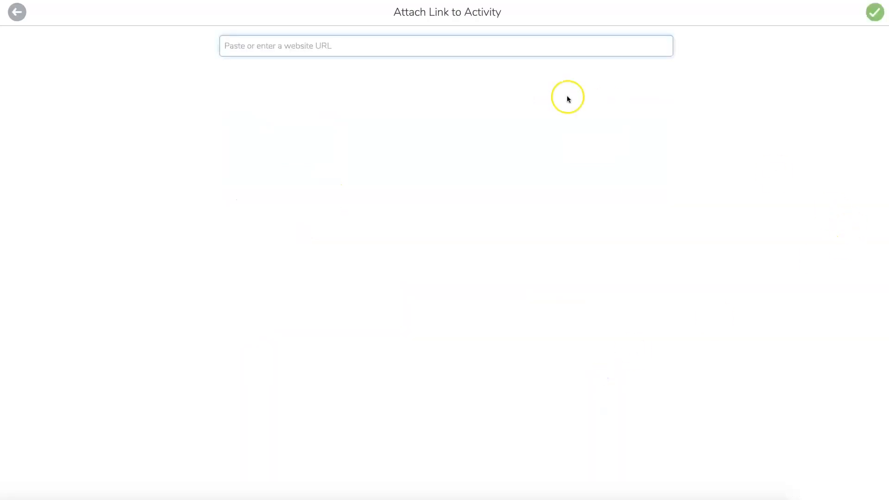
right_click(461, 44)
click(479, 102)
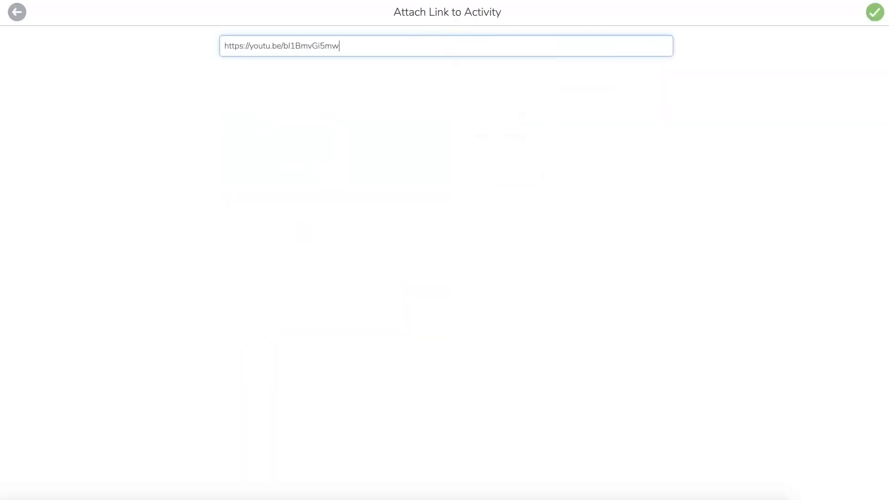
click(875, 12)
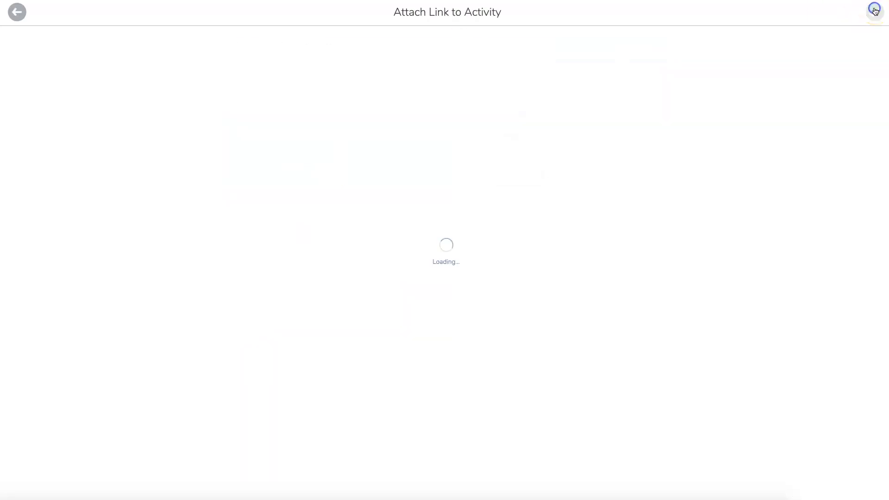
click(872, 12)
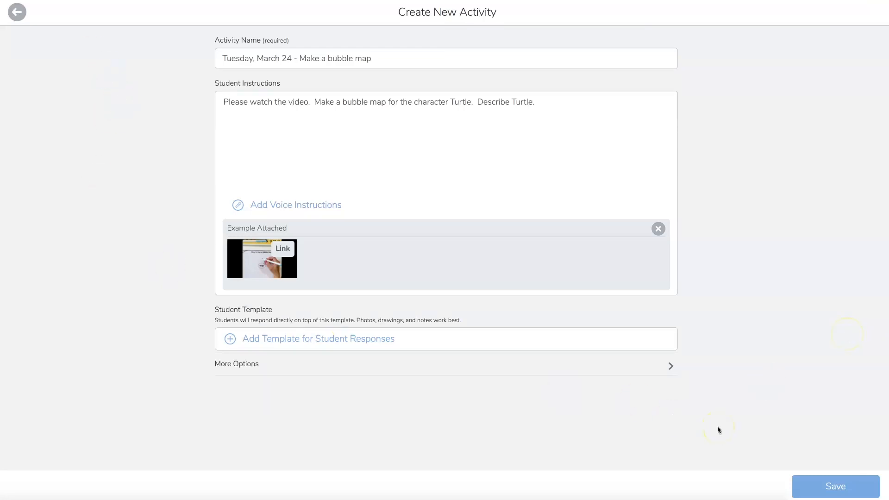
Upload the "Why Turtle's Shell is Cracked" bubble map image as the student response template and save the activity.
click(358, 338)
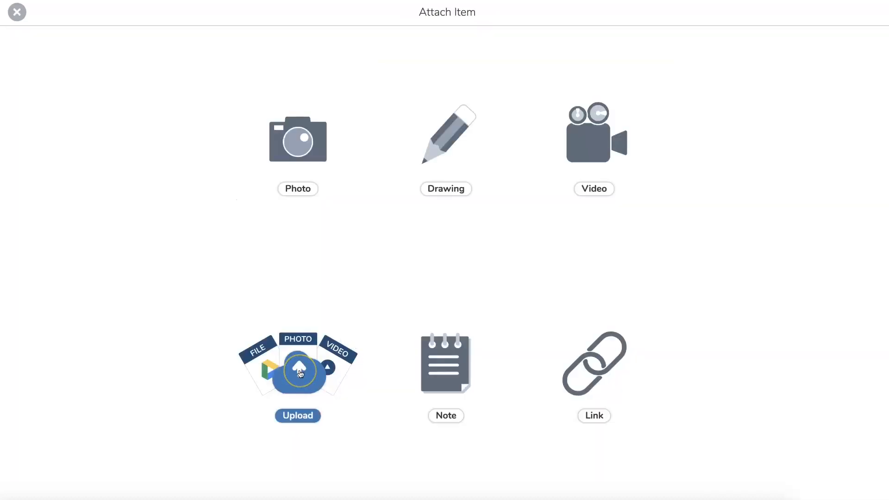
click(300, 373)
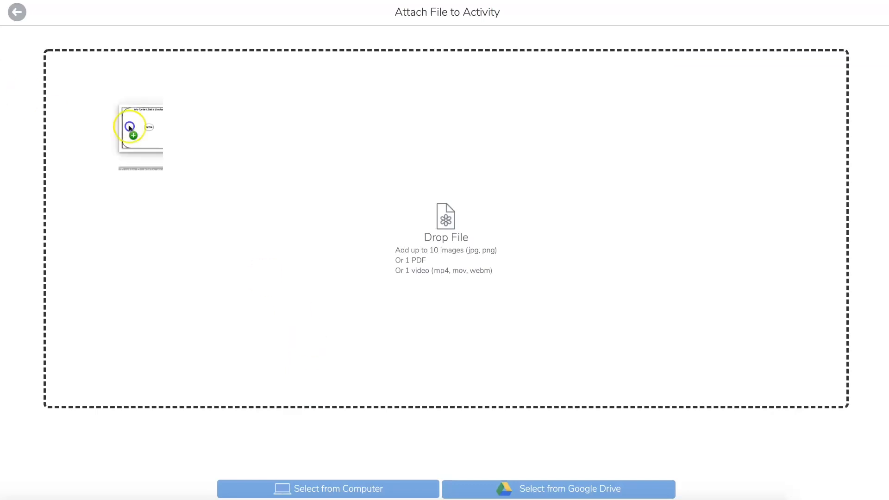
drag(129, 125, 474, 202)
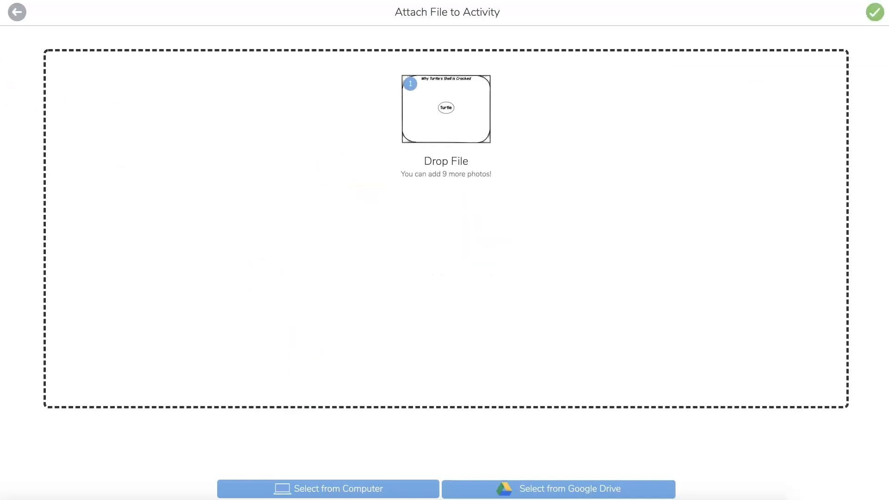
click(875, 13)
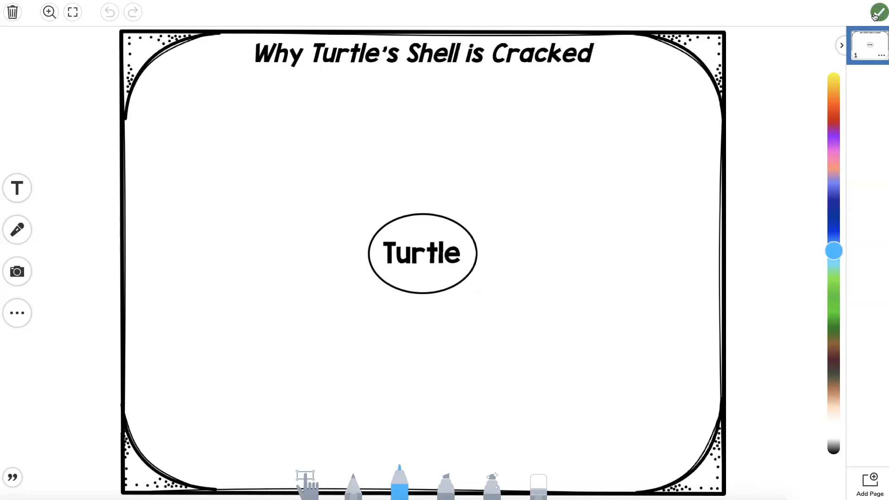
click(879, 13)
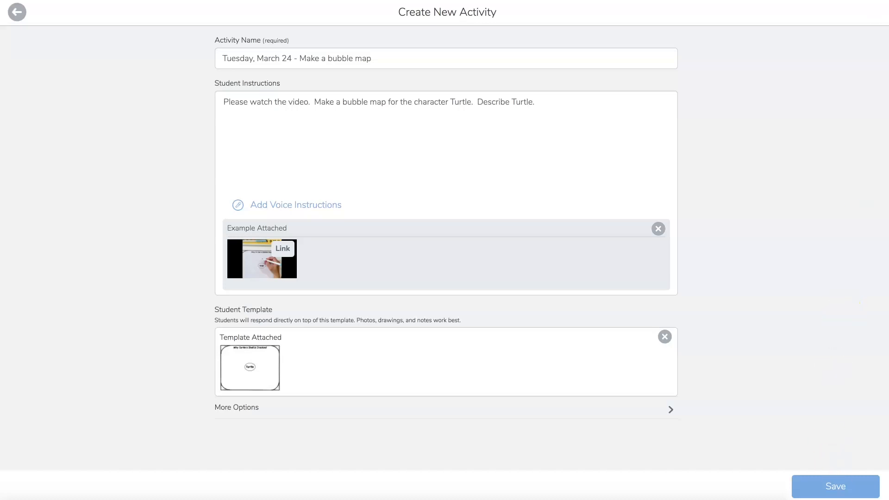
click(844, 489)
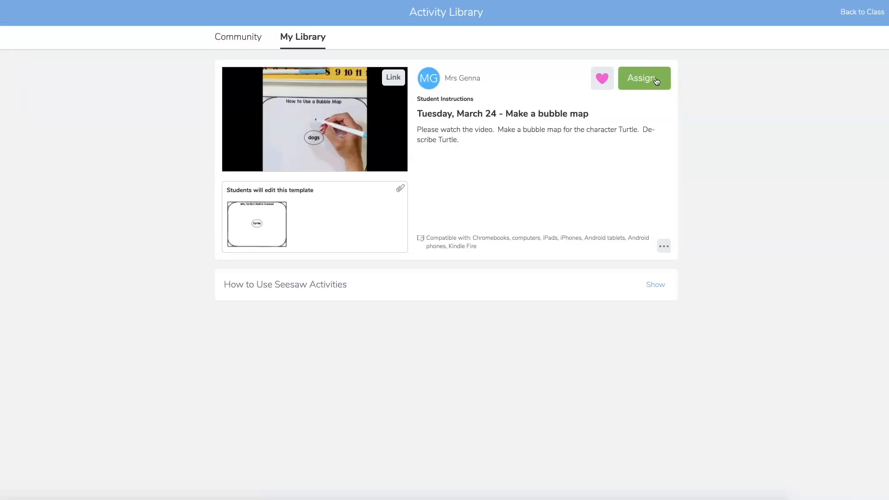
Assign the bubble map activity to Tutorial Class immediately and dismiss the confirmation.
click(657, 81)
click(326, 166)
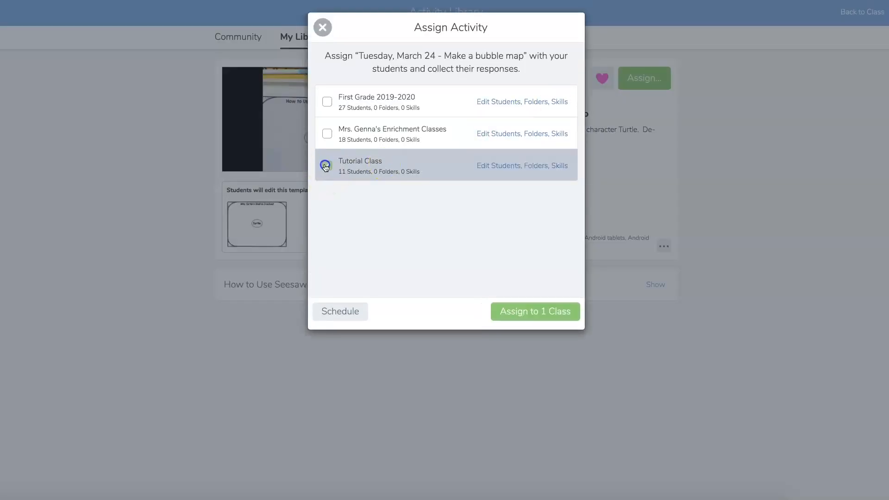
click(542, 321)
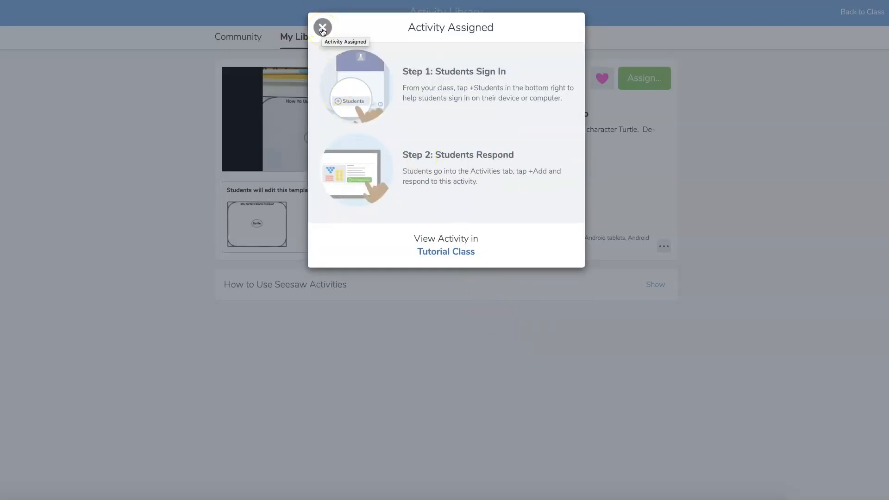
click(323, 28)
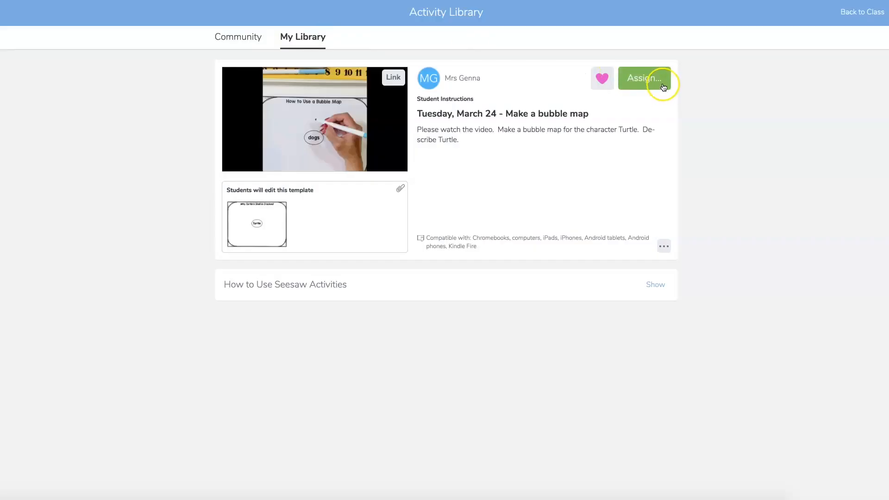
Select Tutorial Class for the bubble map activity and schedule its assignment for the specific date Mar 24, 2020.
click(663, 88)
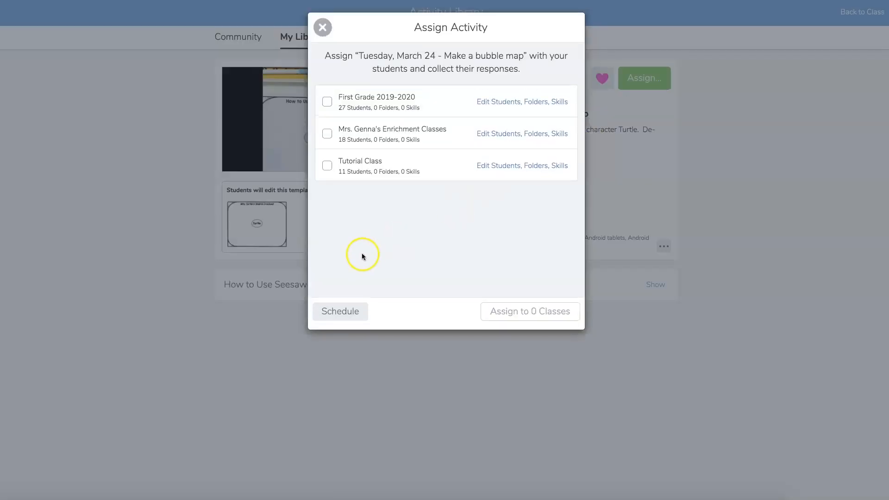
click(327, 166)
click(339, 314)
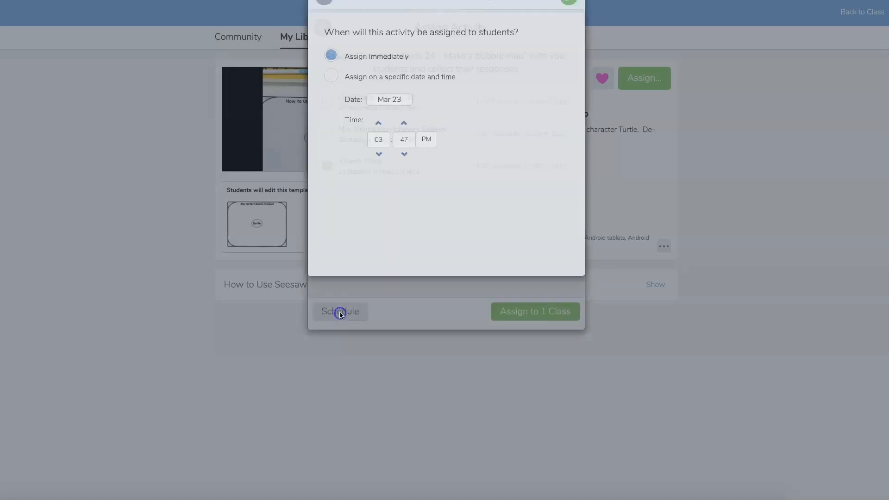
click(327, 108)
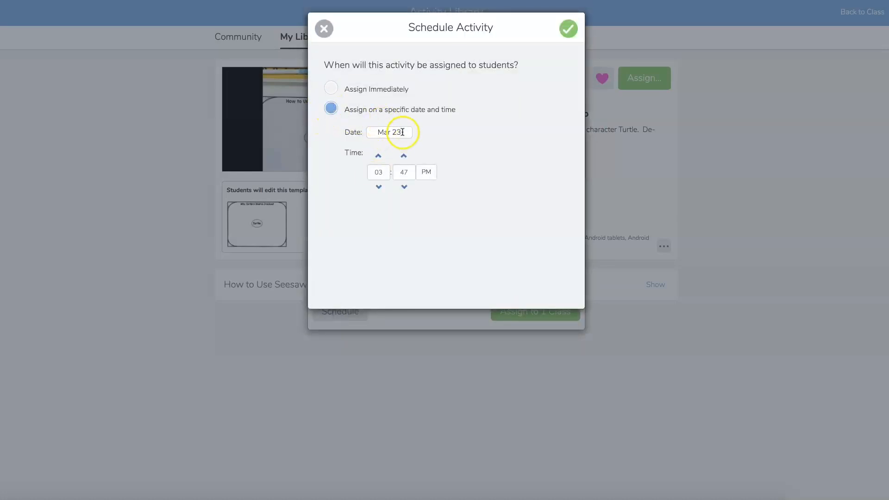
click(399, 132)
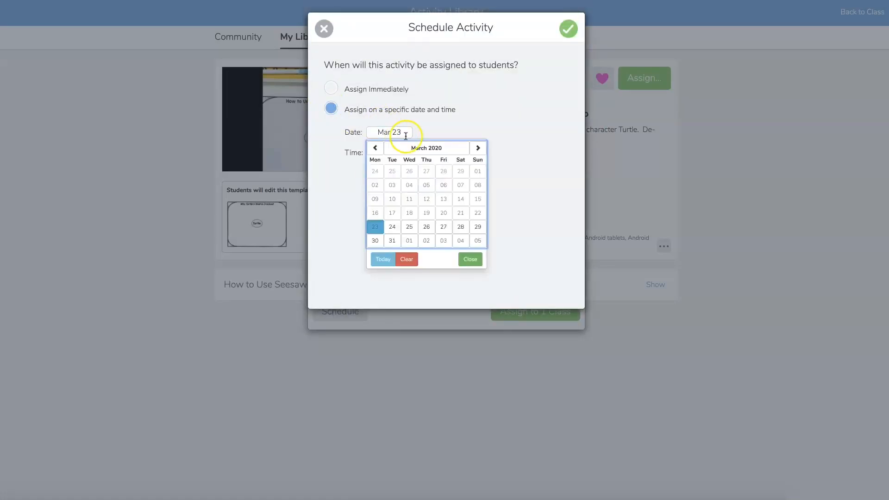
click(392, 227)
Set the assignment time to 08:00 AM, assign the scheduled activity and dismiss the confirmation.
mouse_move(380, 172)
mouse_down()
mouse_move(362, 169)
mouse_move(399, 169)
mouse_move(391, 170)
mouse_up()
text(8:)
text(00)
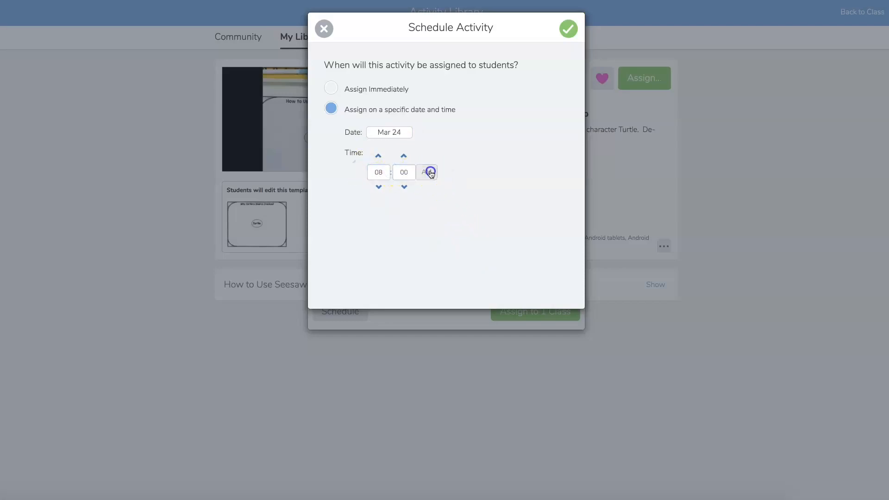
click(427, 172)
click(569, 35)
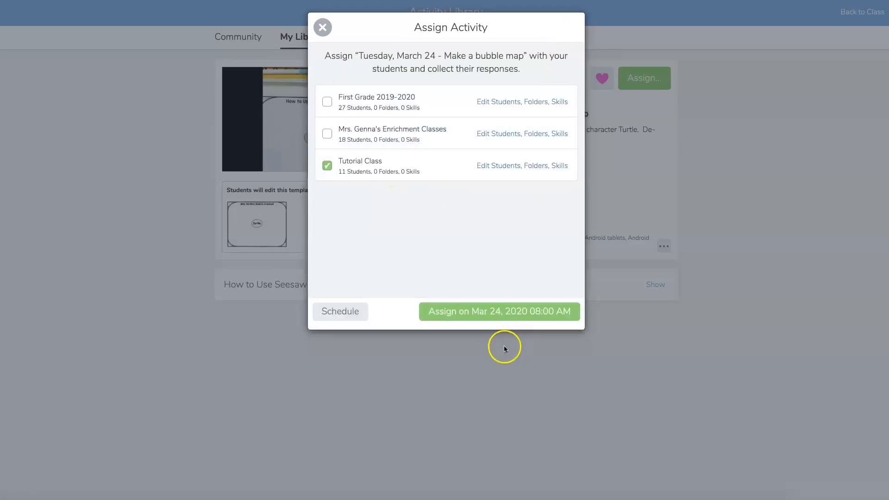
click(492, 312)
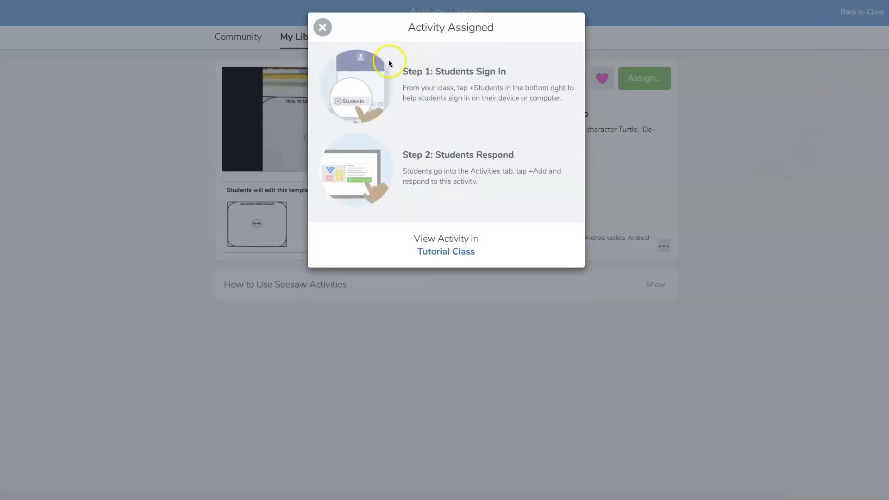
click(324, 29)
Return to the class and delete the immediately assigned bubble map activity from Tutorial Class.
click(863, 12)
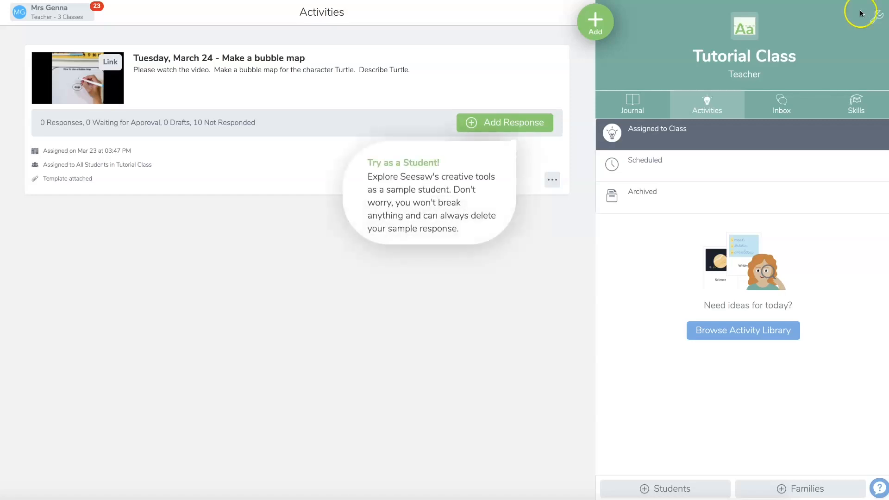
click(553, 181)
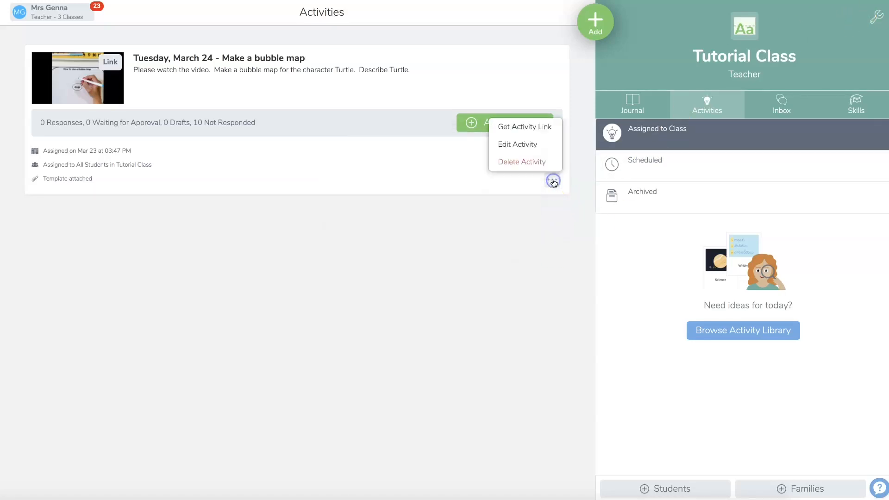
click(515, 168)
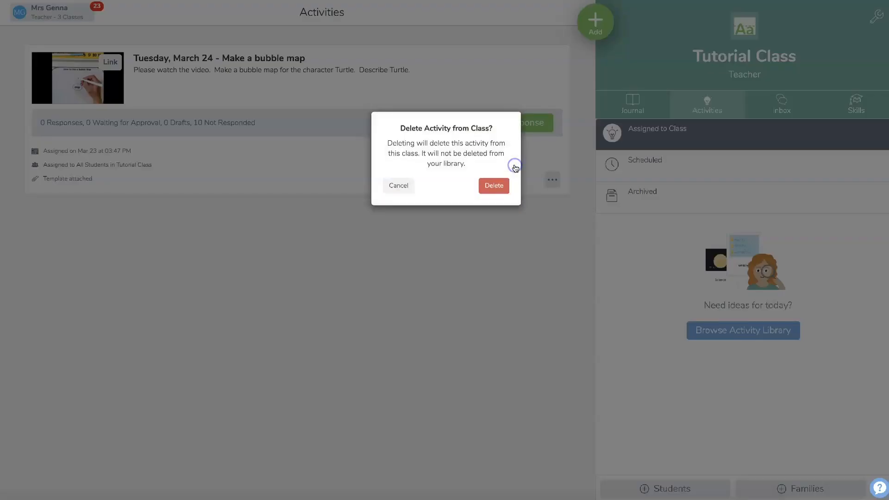
click(499, 190)
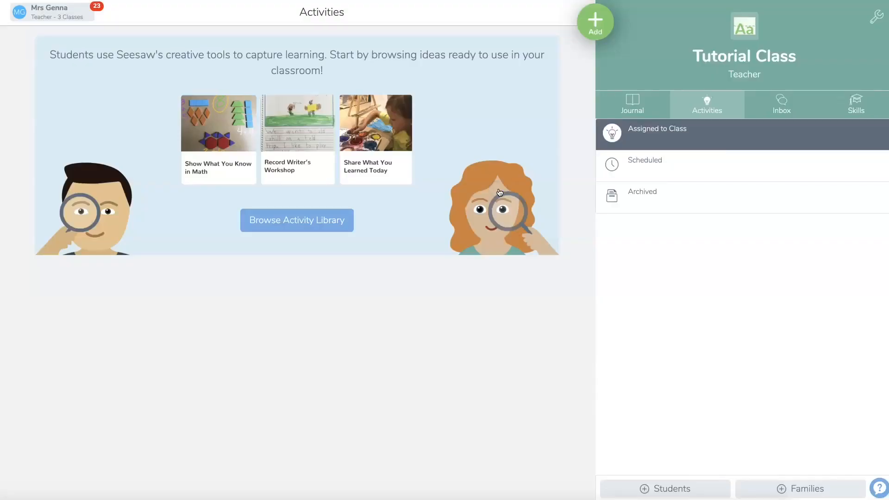
Review the scheduled activities of Tutorial Class, including the bubble map activity.
click(653, 167)
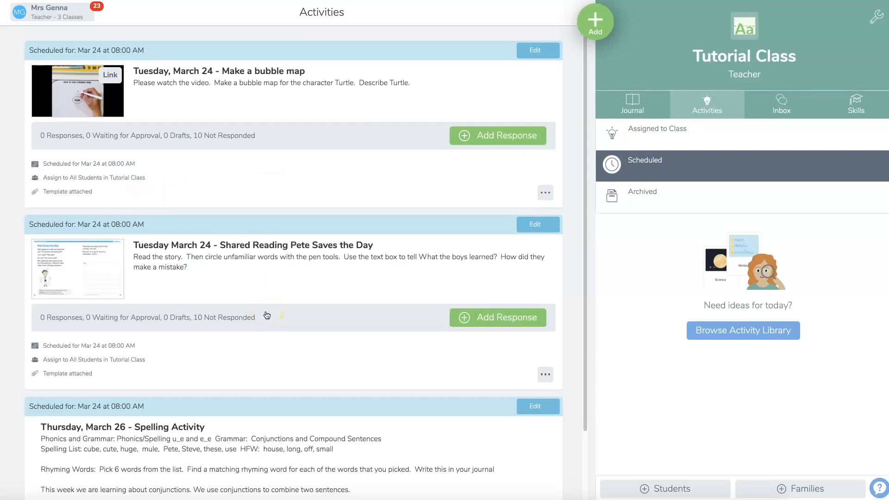
scroll(266, 315, down, 4)
scroll(267, 316, up, 4)
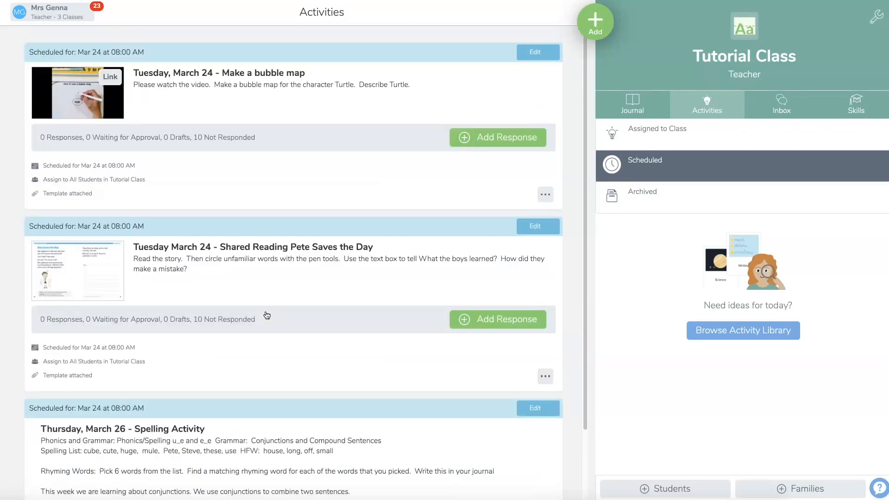
click(243, 280)
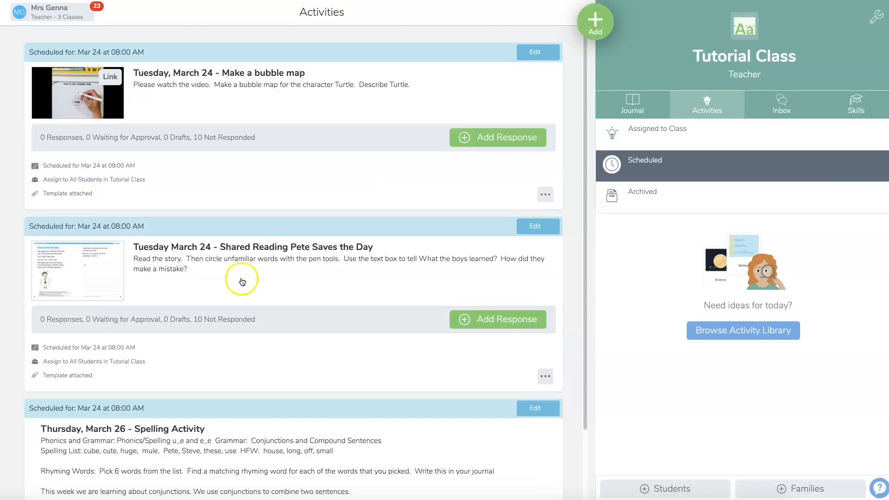